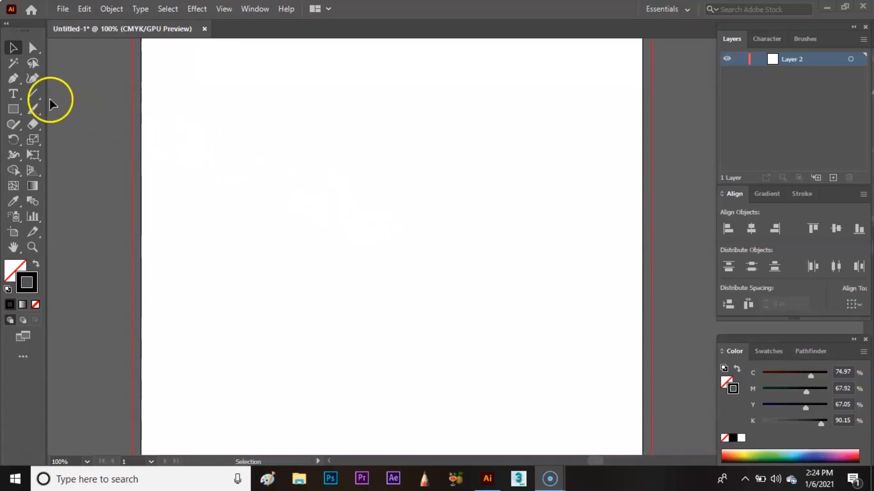
- Draw a vertical curved stem with the Pen tool, bowing to the left near the middle of the artboard
left_click(14, 78)
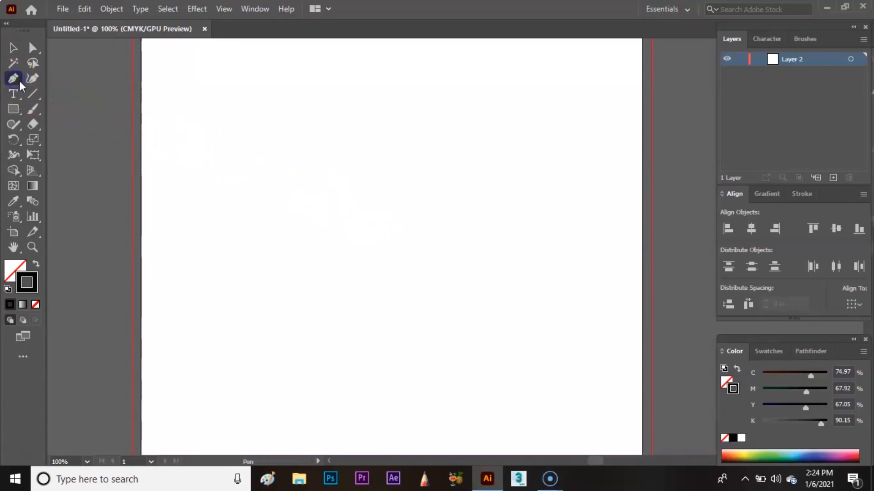
left_click(391, 158)
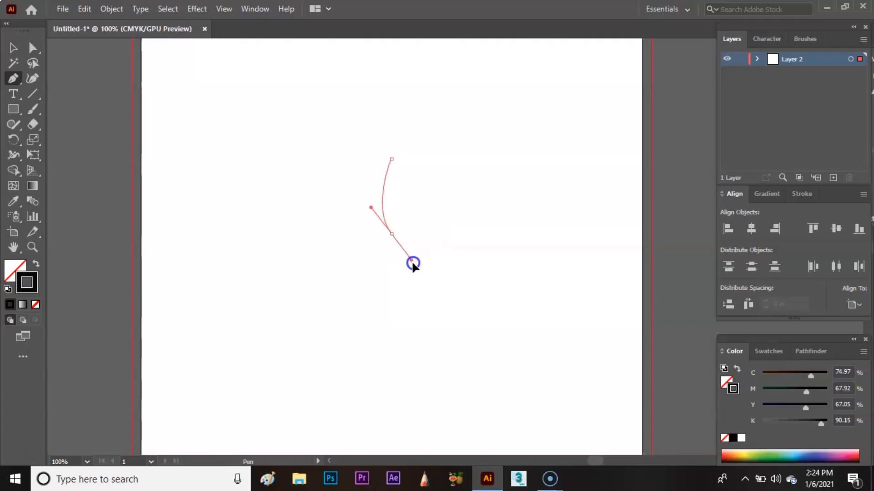
mouse_move(414, 284)
left_mouse_down()
mouse_move(419, 269)
mouse_move(416, 275)
left_mouse_up()
left_click(430, 203, "ctrl")
key("ctrl+plus")
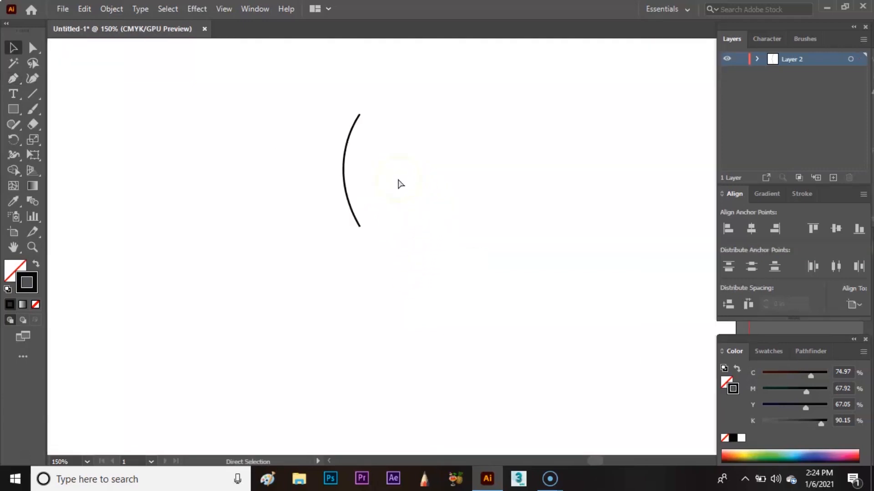
- Draw a small narrow upright ellipse left of the stem and swap its colours to a black fill without stroke
key("space")
left_click_drag(363, 119, 414, 238)
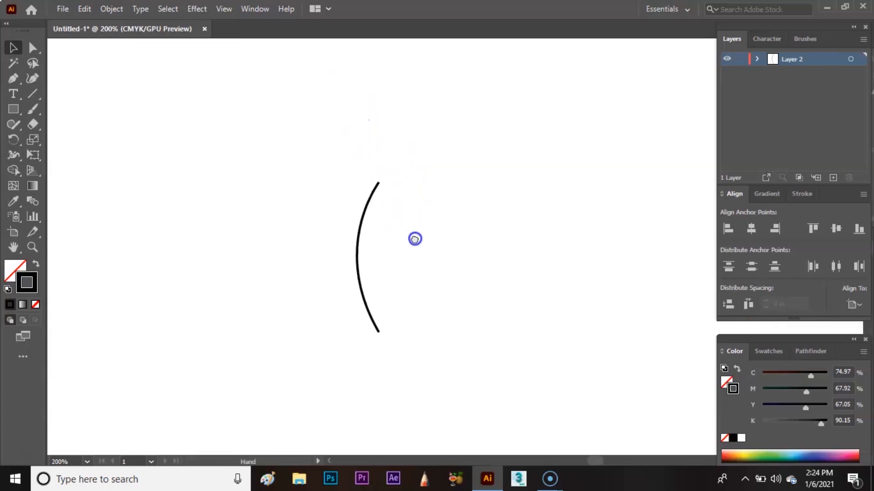
left_click(20, 110)
left_click(70, 139)
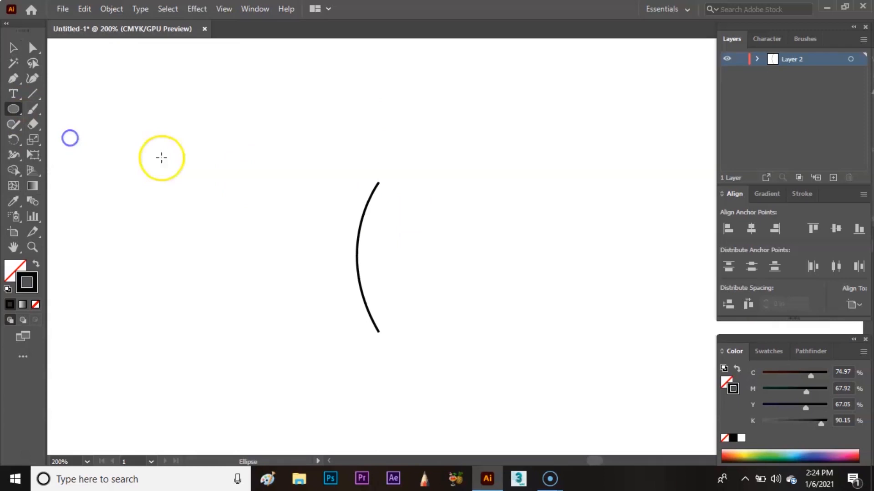
left_click_drag(271, 147, 294, 193)
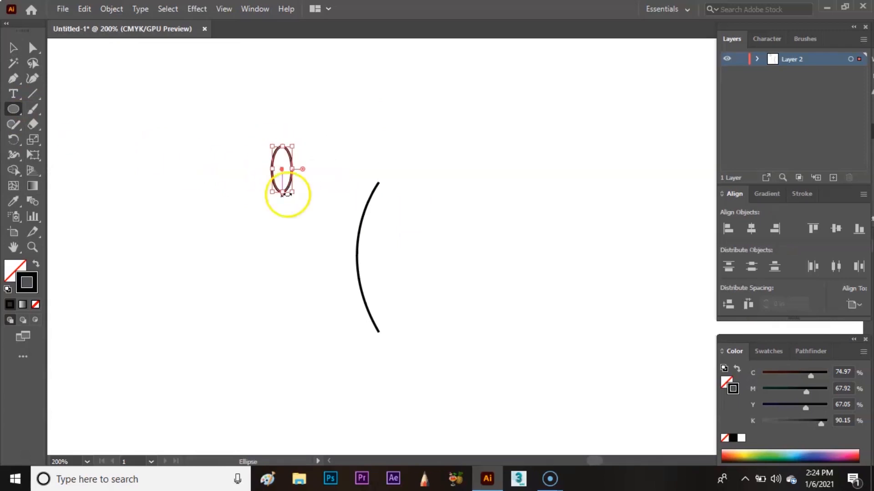
left_click(36, 265)
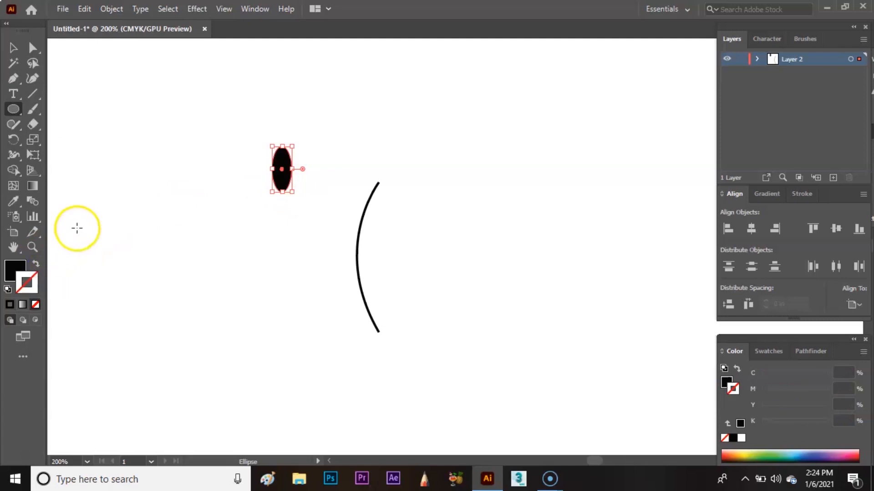
- Collapse both direction handles of the ellipse's top anchor onto it to form a pointed tip
left_click(32, 48)
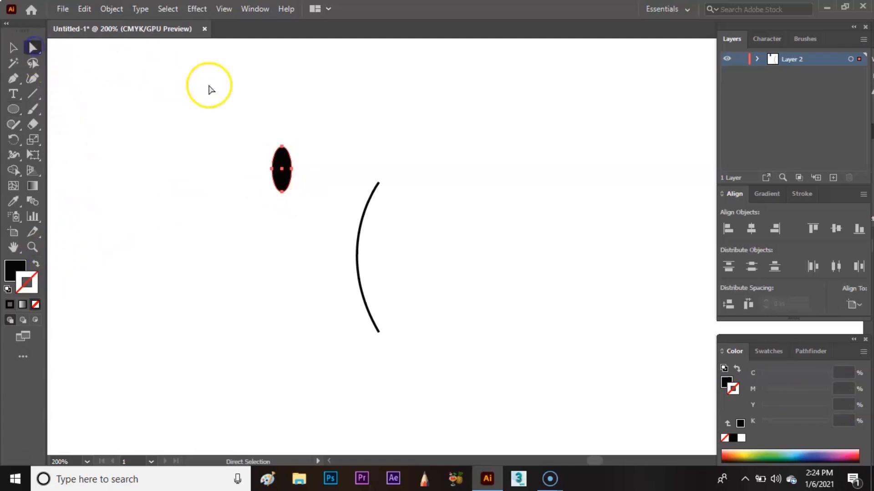
left_click(277, 147)
left_click_drag(278, 148, 283, 150)
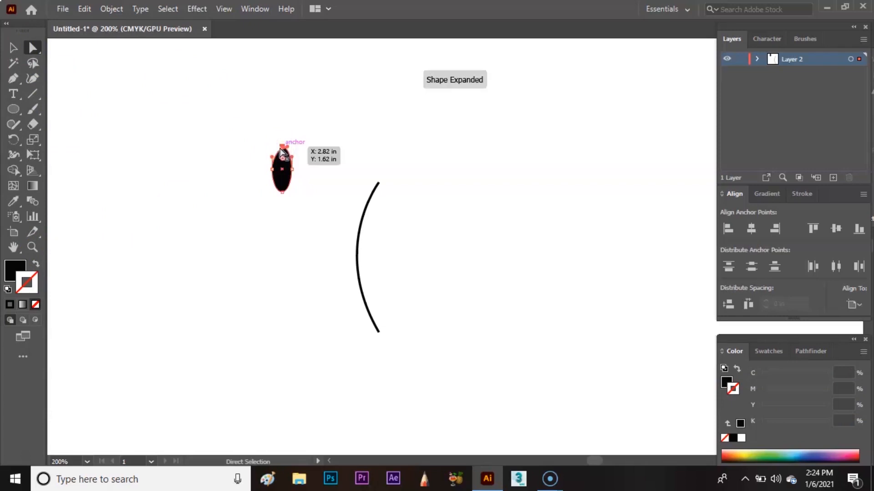
key("ctrl+equal")
key("ctrl+equal")
key("ctrl+equal")
key("ctrl+equal")
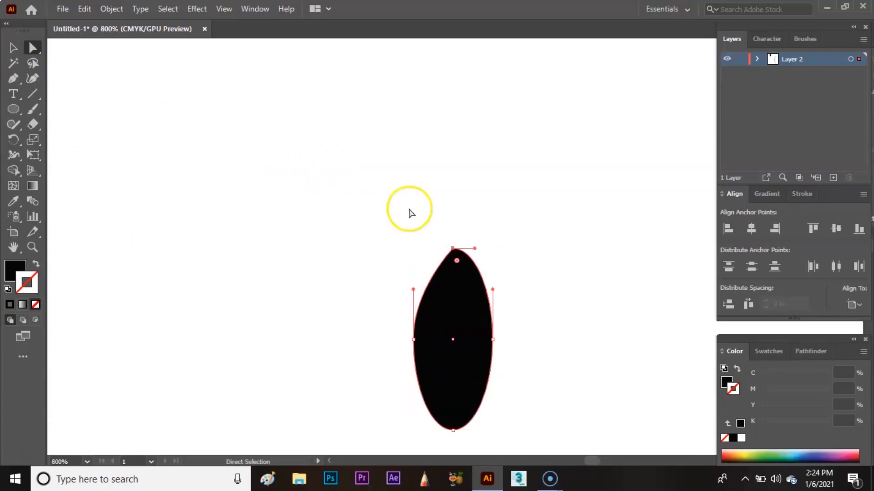
left_click_drag(474, 248, 455, 251)
- Collapse the handles of the ellipse's bottom anchor so the shape becomes a leaf pointed at both ends
left_click_drag(543, 338, 479, 212)
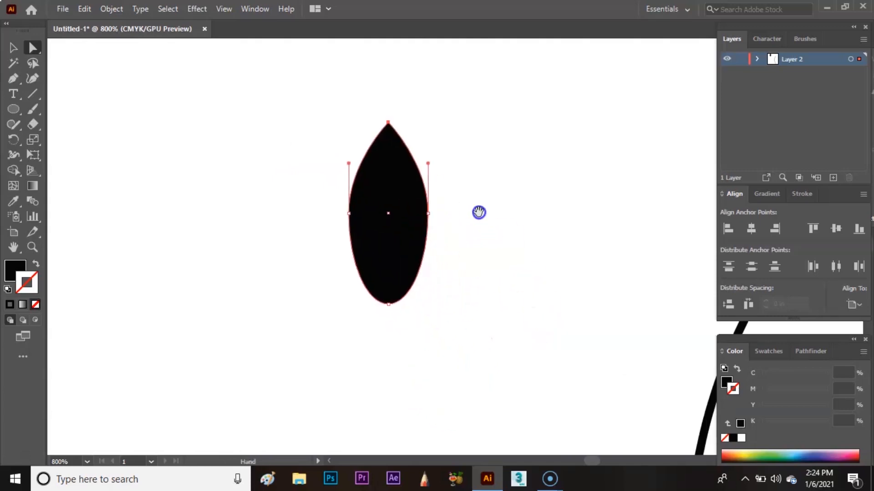
left_click(390, 303)
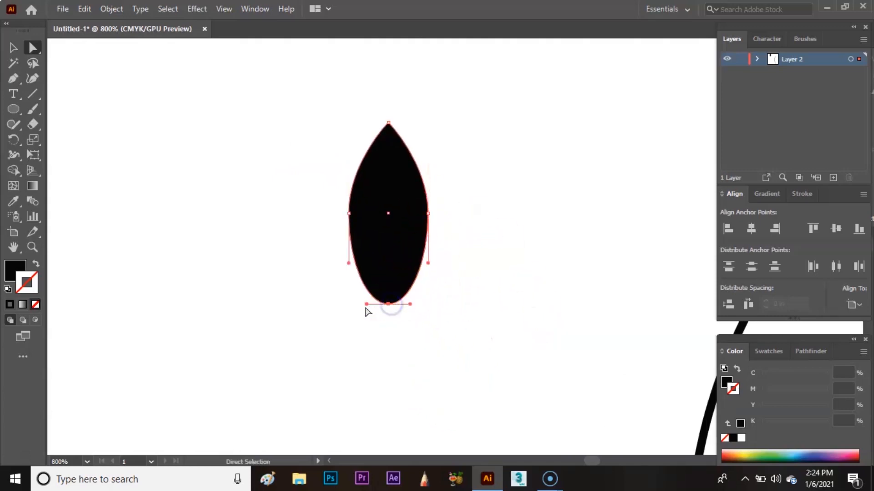
left_click_drag(366, 304, 389, 306)
key("v")
- Move the leaf to the upper end of the stem and tilt it to the left with its base on the line
key("space")
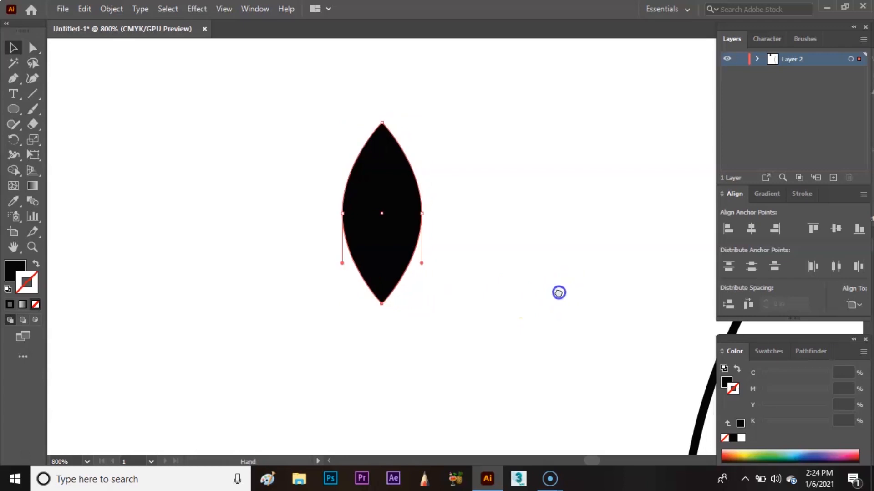
left_click_drag(560, 292, 361, 277)
key("ctrl+minus")
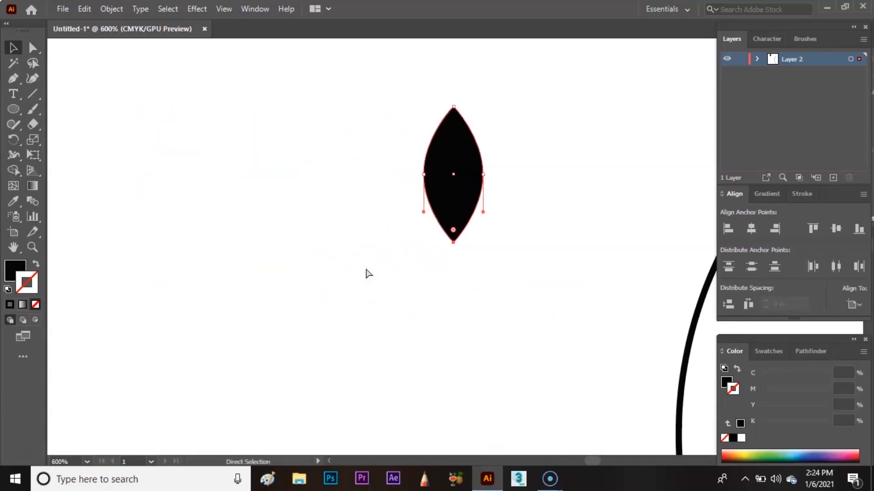
key("space")
left_click_drag(581, 273, 321, 236)
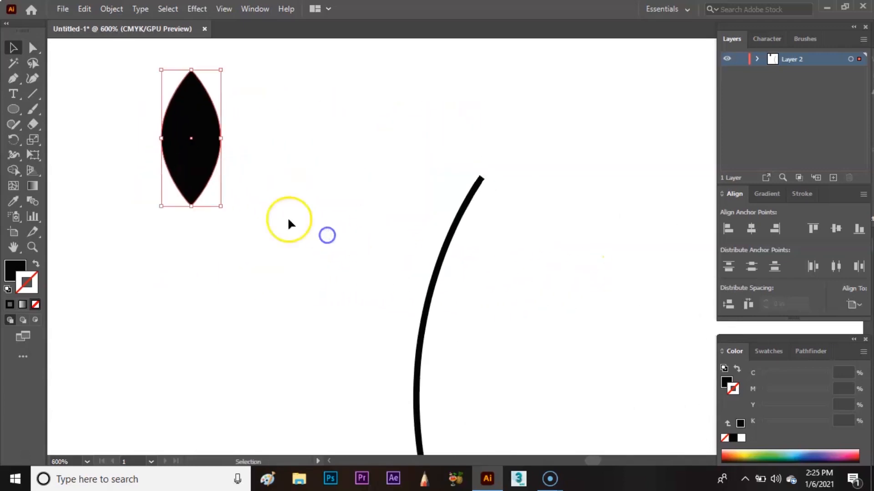
left_click_drag(191, 156, 436, 196)
left_click_drag(467, 256, 481, 229)
left_click_drag(437, 197, 435, 176)
left_click_drag(427, 78, 433, 83)
left_click_drag(438, 171, 444, 166)
key("a")
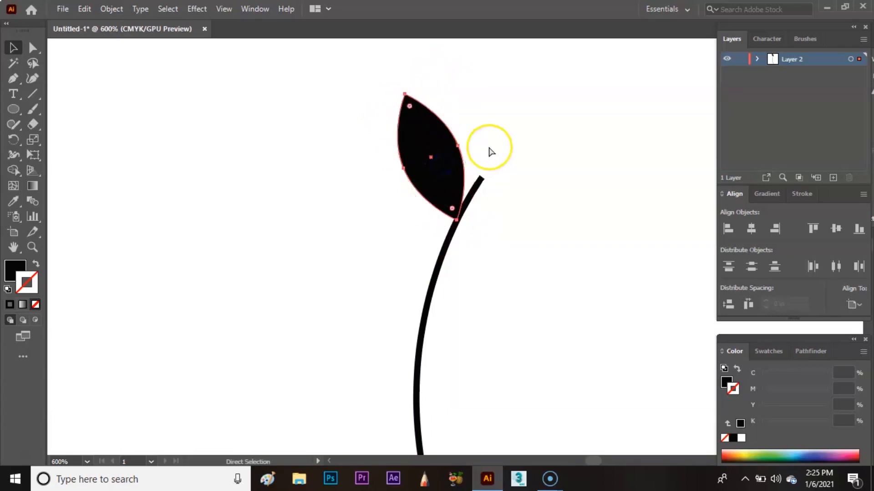
- Scale the leaf down to roughly two thirds of its size and set it against the stem's upper end
key("ctrl+minus")
key("ctrl+minus")
key("ctrl+minus")
key("ctrl+minus")
left_click_drag(545, 331, 437, 212)
left_click_drag(352, 109, 351, 120)
left_click(376, 94)
left_click(350, 131)
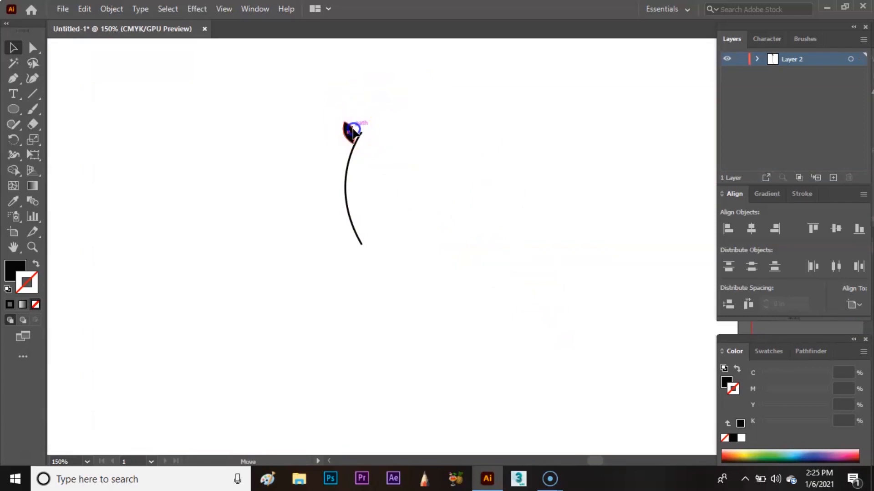
left_click_drag(353, 129, 353, 130)
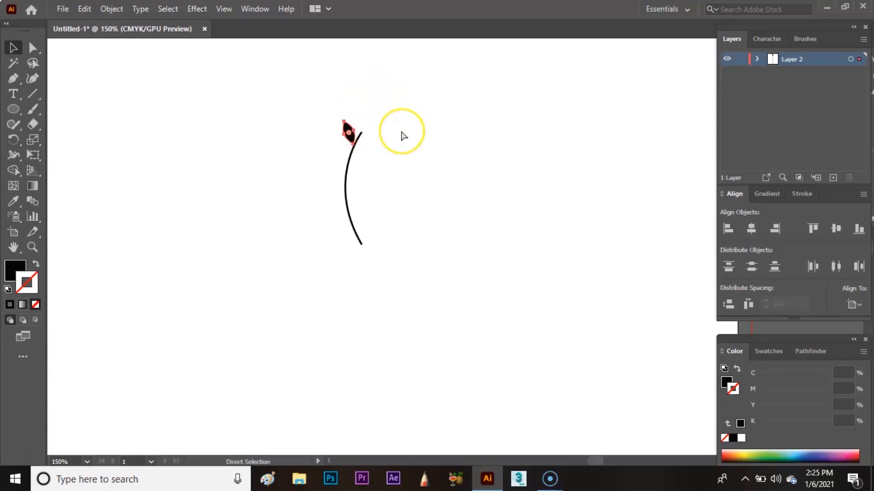
- Nudge the small leaf so its base tip meets the stem just below the stem's upper end
key("ctrl+plus")
key("ctrl+plus")
key("ctrl+plus")
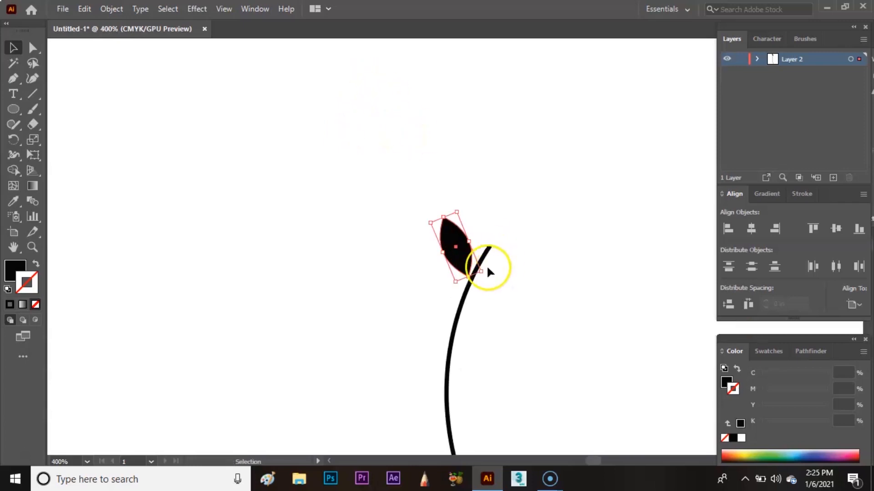
left_click_drag(464, 255, 468, 261)
left_click(506, 211)
- Duplicate the leaf down the left side of the stem, placing copies at its middle and lower part
key("space")
left_click_drag(498, 342, 460, 219)
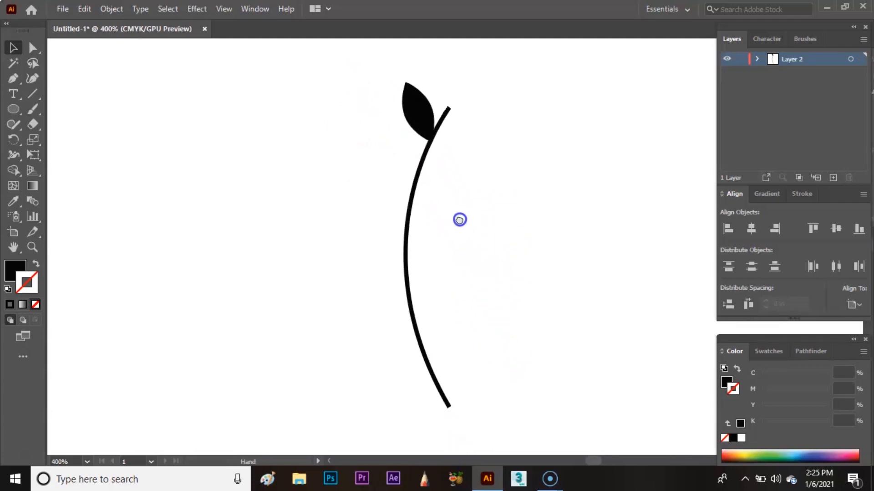
left_click(426, 130)
left_click_drag(426, 131, 399, 315)
- Rotate the second leaf on the left farther outward and set its base against the stem
left_click(406, 221)
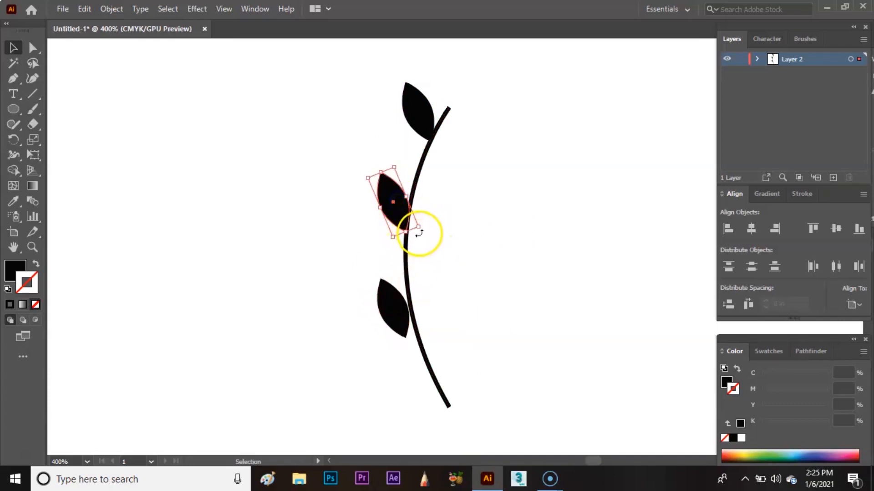
left_click_drag(423, 232, 399, 203)
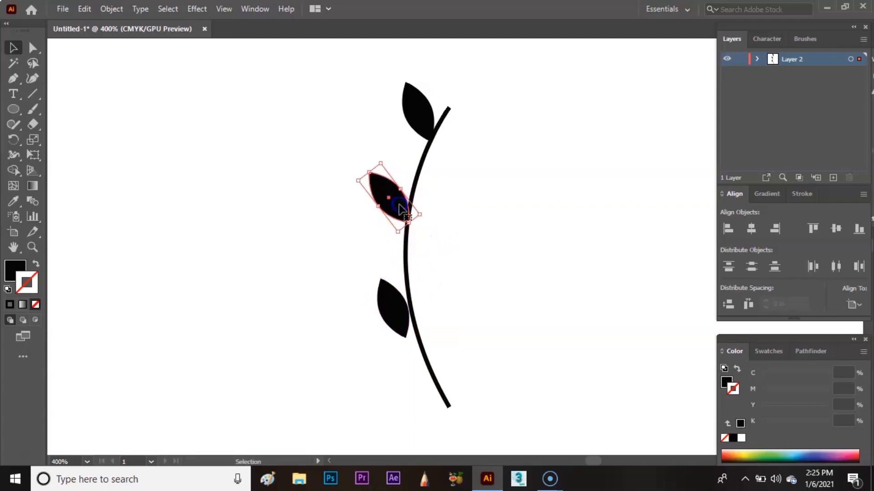
left_click(436, 291)
- Rotate the third leaf on the left until it points strongly outward and attach its base to the stem
left_click(399, 314)
left_click_drag(408, 347, 396, 309)
left_click(384, 314)
left_click(429, 296)
left_click(431, 298)
left_click(398, 317)
left_click(457, 283)
left_click_drag(490, 373, 473, 333)
left_click(384, 262)
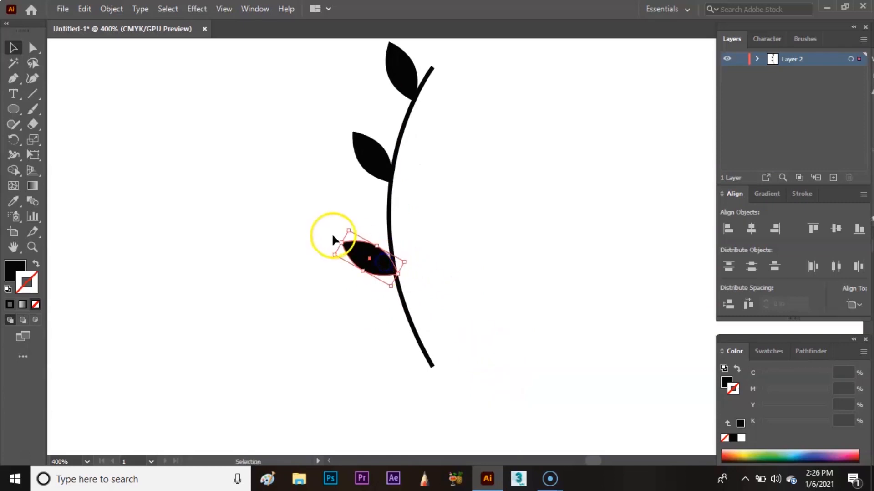
left_click_drag(335, 238, 336, 234)
left_click(493, 214)
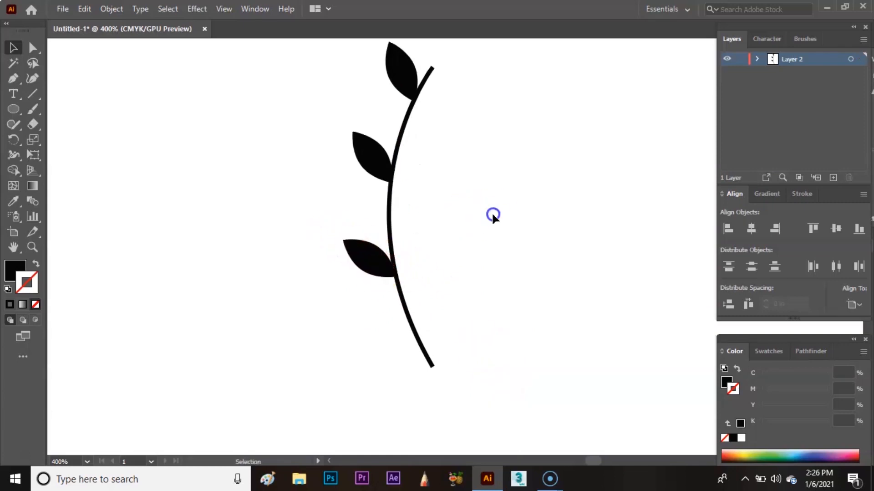
- Copy the third leaf to the stem's lower end, rotate it to follow the curve and join its base to the line
left_click_drag(369, 283, 401, 350)
left_click_drag(444, 375, 417, 355)
left_click(454, 330)
left_click(435, 336)
left_click(464, 325)
left_click_drag(490, 384, 451, 289)
key("ctrl+plus")
key("ctrl+plus")
left_click_drag(338, 357, 343, 355)
left_click(455, 241)
left_click_drag(454, 242, 455, 283)
key("ctrl+minus")
key("ctrl+minus")
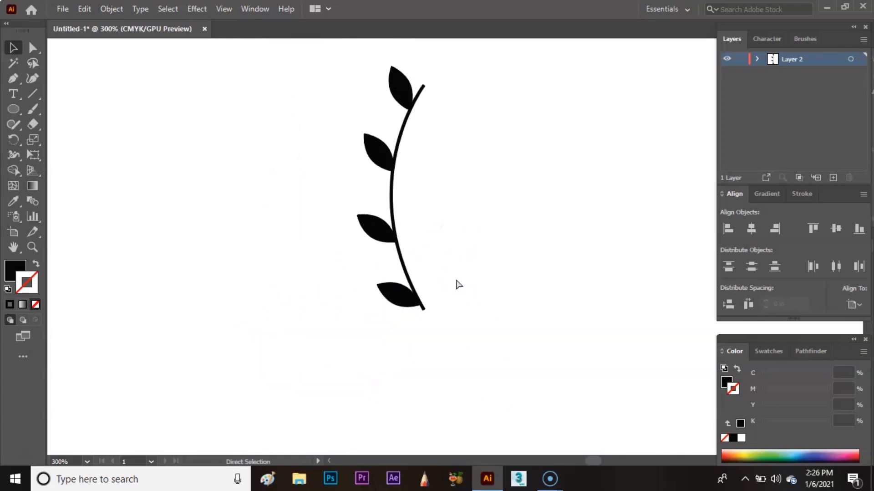
- Copy a leaf to the right side of the stem below the top leaf, angled up and outward
left_click_drag(446, 253, 442, 305)
left_click_drag(396, 140, 435, 200)
left_click_drag(435, 167, 411, 195)
left_click(443, 139)
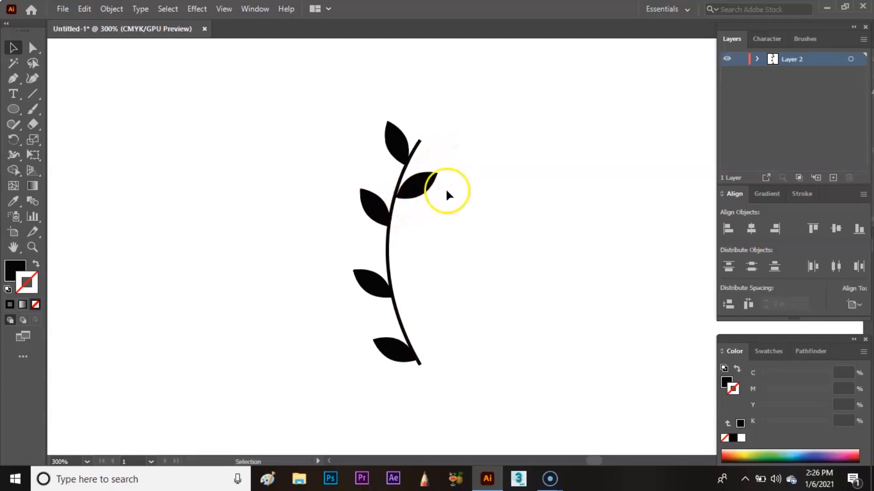
- Duplicate the right-hand leaf to the middle and lower part of the stem, tilting the lower copy more upright
left_click_drag(449, 252, 450, 245)
left_click(418, 174)
left_click_drag(421, 177, 423, 298)
left_click(460, 234)
left_click(446, 254)
left_click(427, 303)
left_click(475, 237)
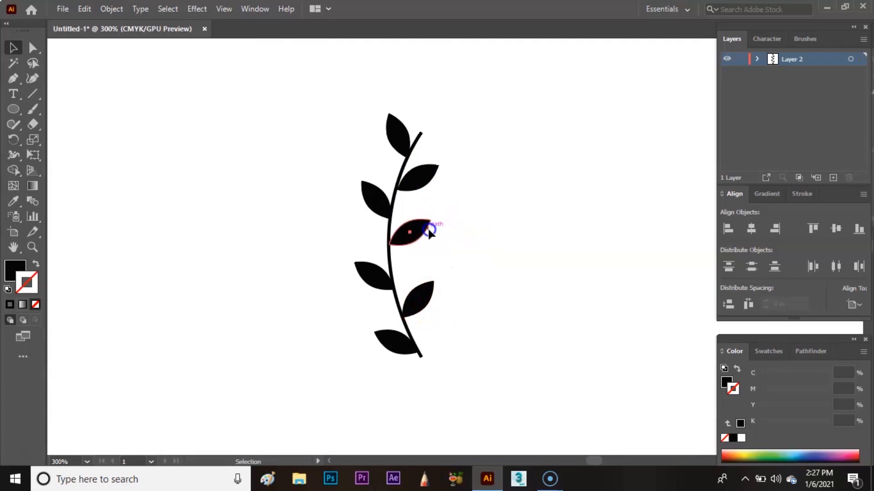
- Rotate the middle right-hand leaf more upright and shift its base back onto the stem
left_click_drag(439, 220, 448, 196)
left_click(419, 212)
left_click_drag(408, 236, 404, 236)
- Select the uppermost right-hand leaf and nudge it slightly up along the stem
left_click(434, 174)
left_click(424, 175)
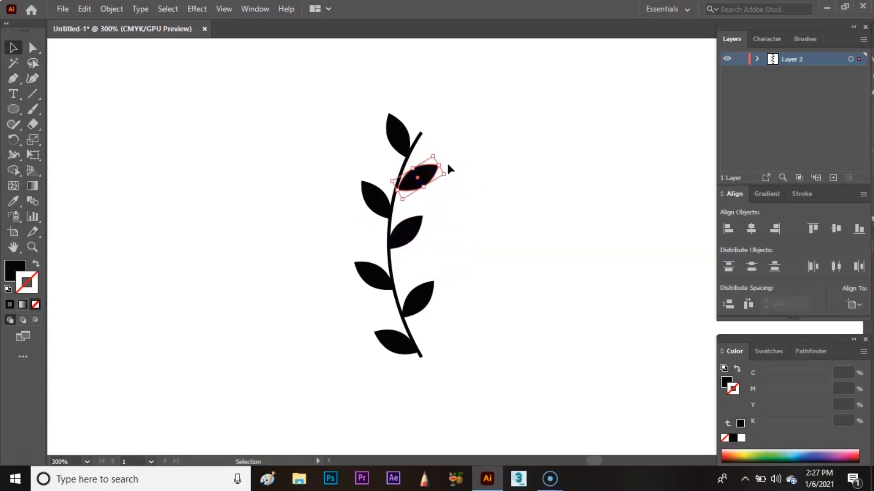
left_click(446, 162)
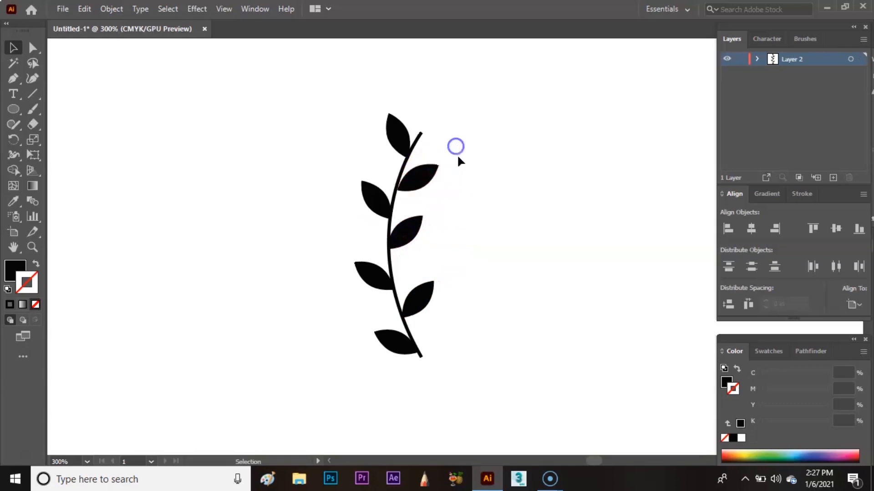
left_click_drag(432, 178, 434, 174)
left_click(481, 133)
- Select the stem together with all its leaves and group them into one object
left_click_drag(511, 213, 509, 203)
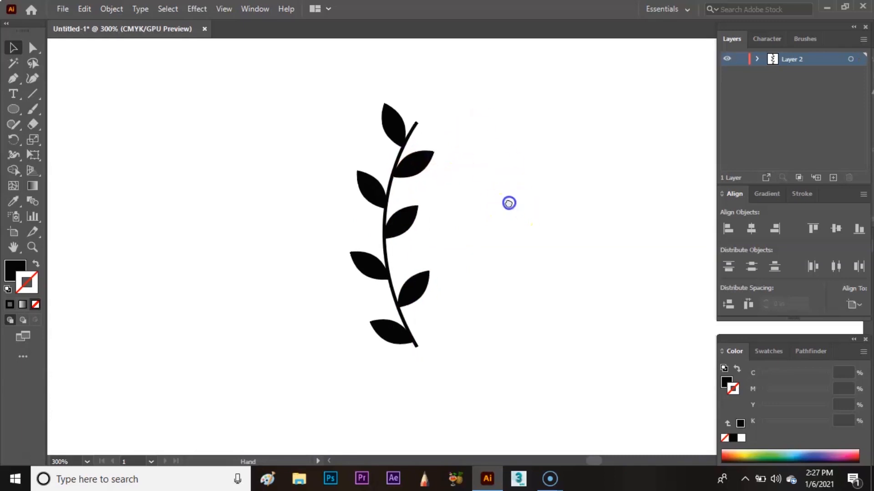
key("ctrl+0")
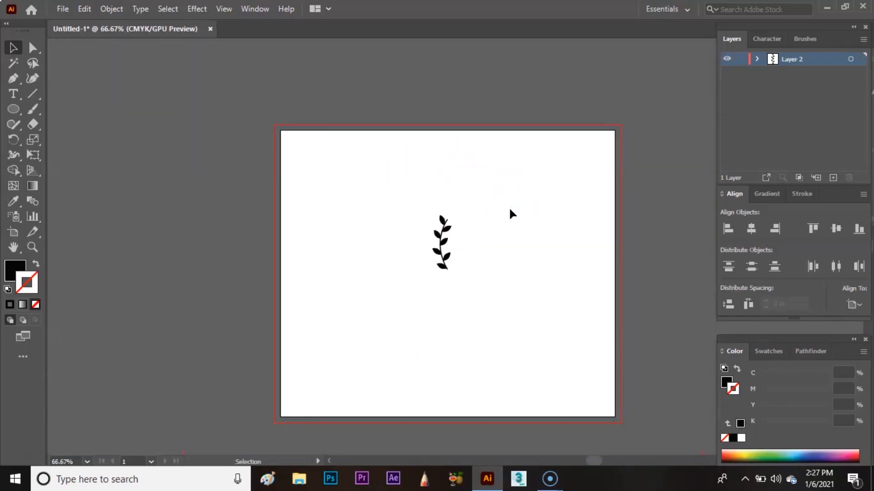
left_click_drag(507, 226, 457, 204)
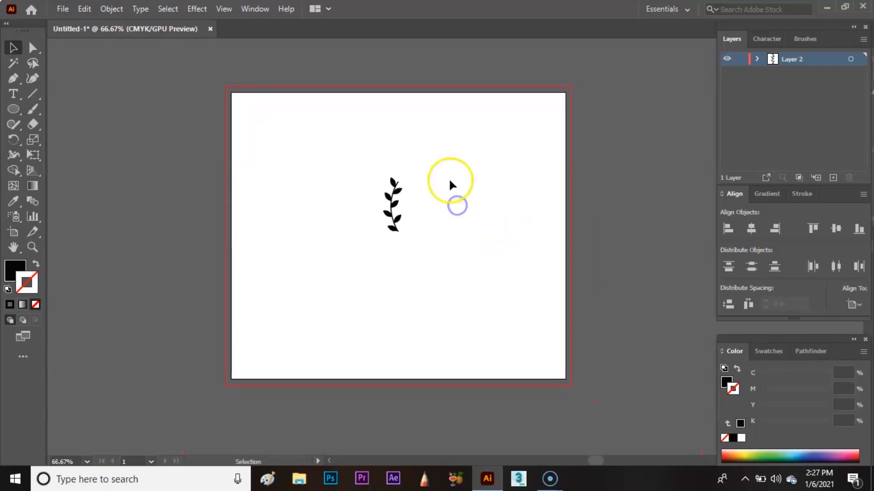
key("ctrl+1")
left_click_drag(323, 108, 435, 265)
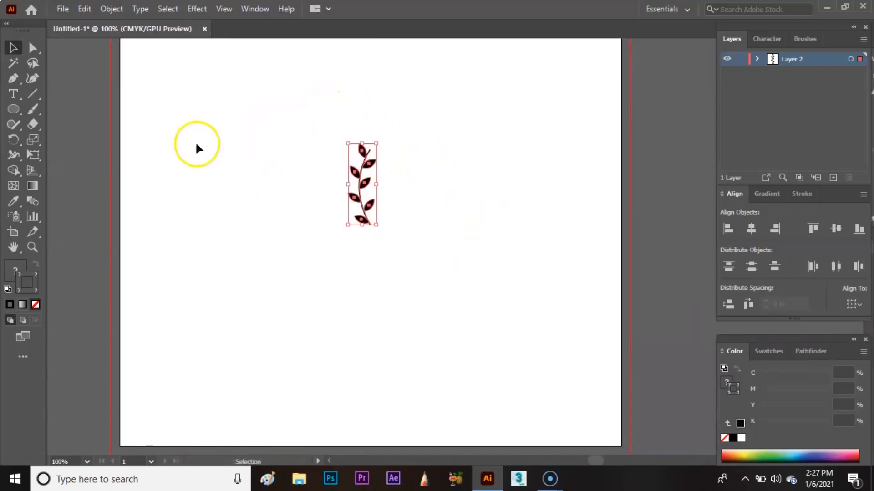
left_click(112, 9)
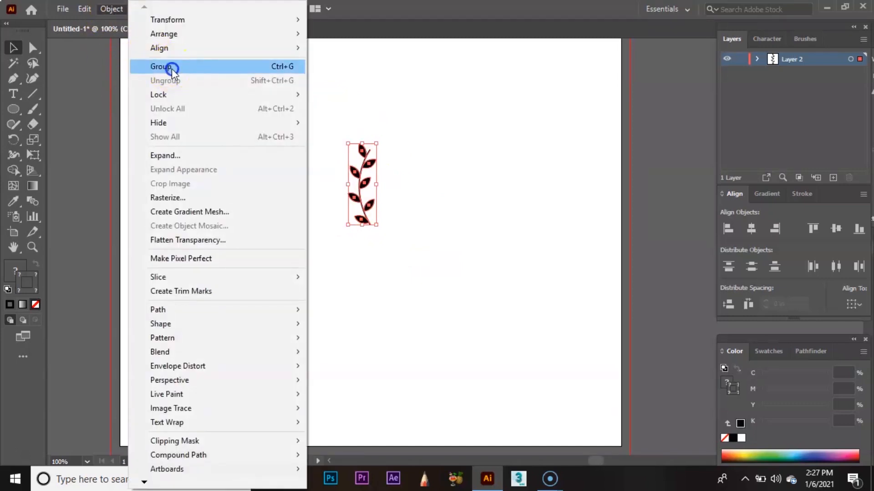
left_click(173, 69)
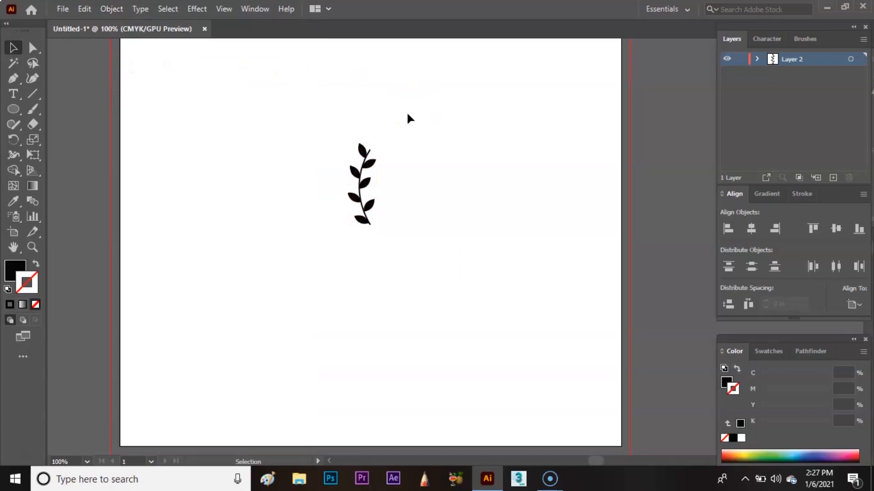
- Rotate the grouped leafy branch 90 degrees so it lies horizontally, and leave it selected
left_click_drag(317, 125, 431, 267)
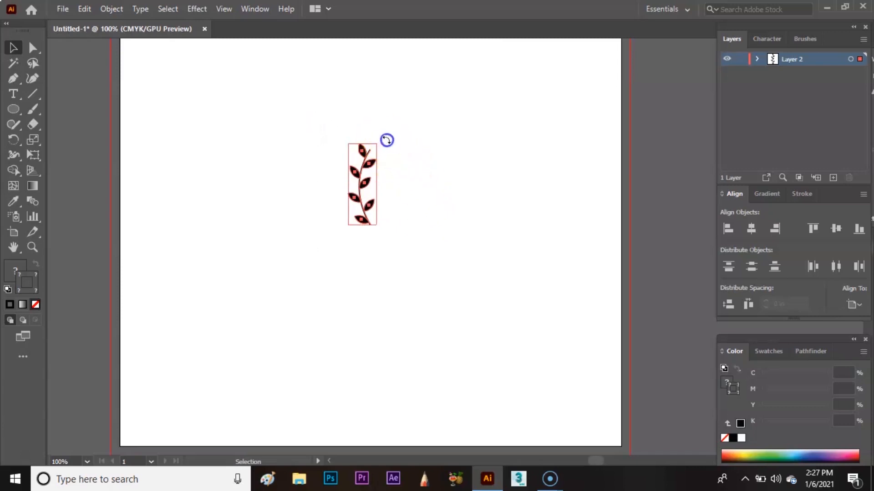
left_click_drag(395, 153, 410, 196)
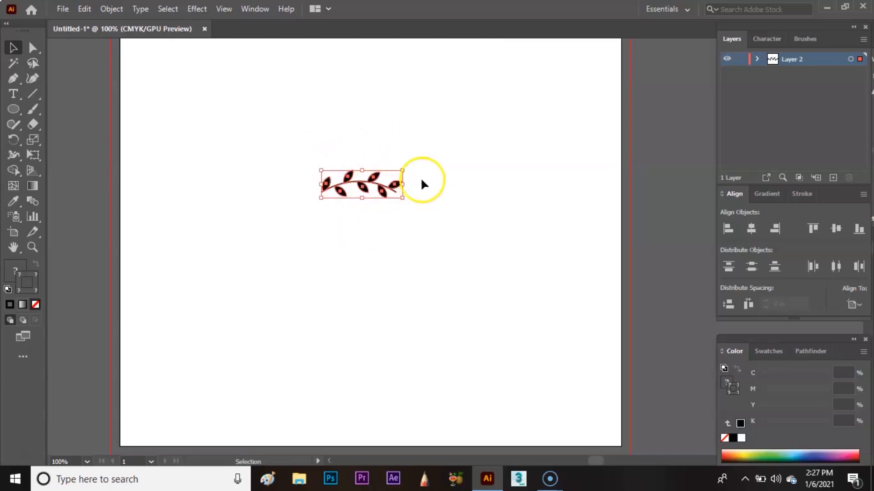
left_click(400, 219)
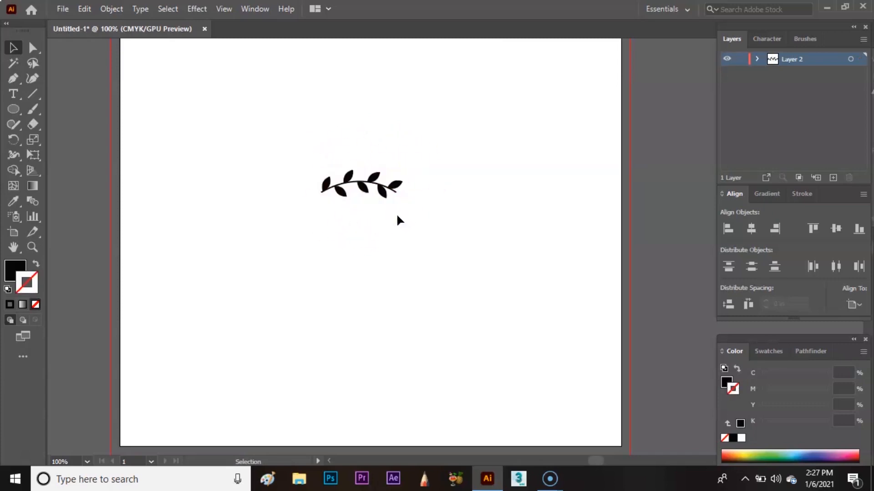
left_click(384, 194)
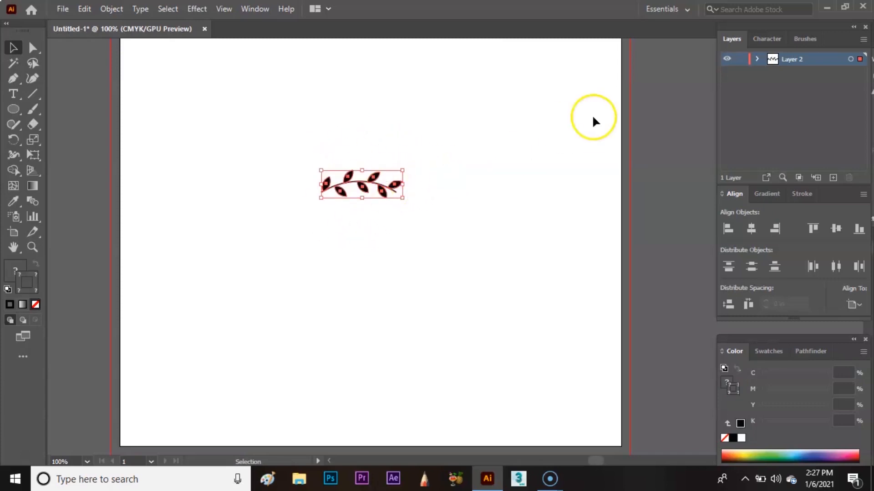
- Start a new Pattern Brush from the selected horizontal branch
left_click(803, 40)
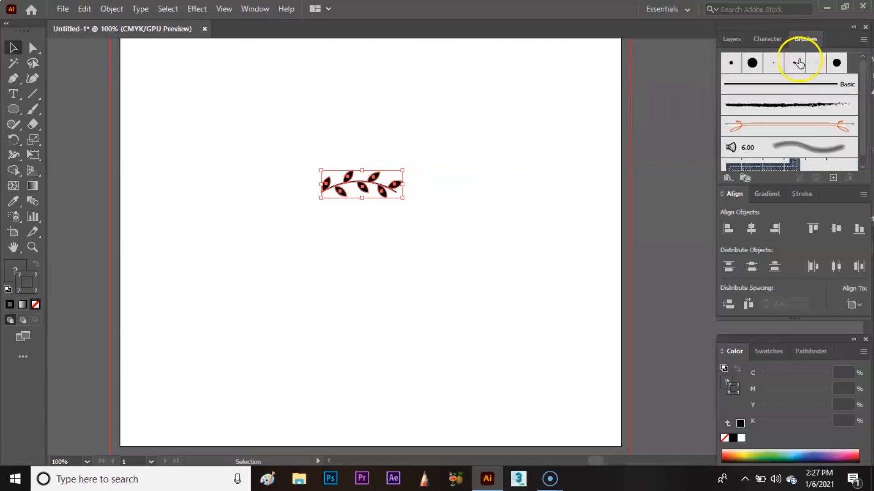
left_click(255, 10)
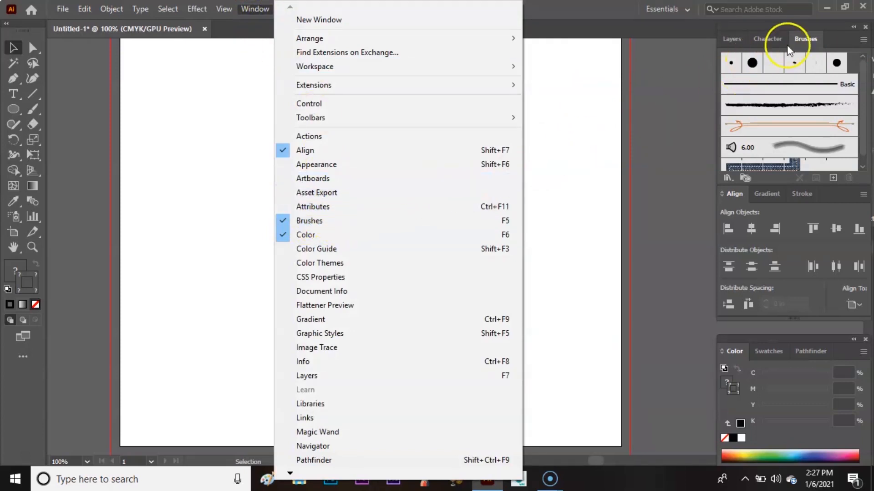
left_click(799, 37)
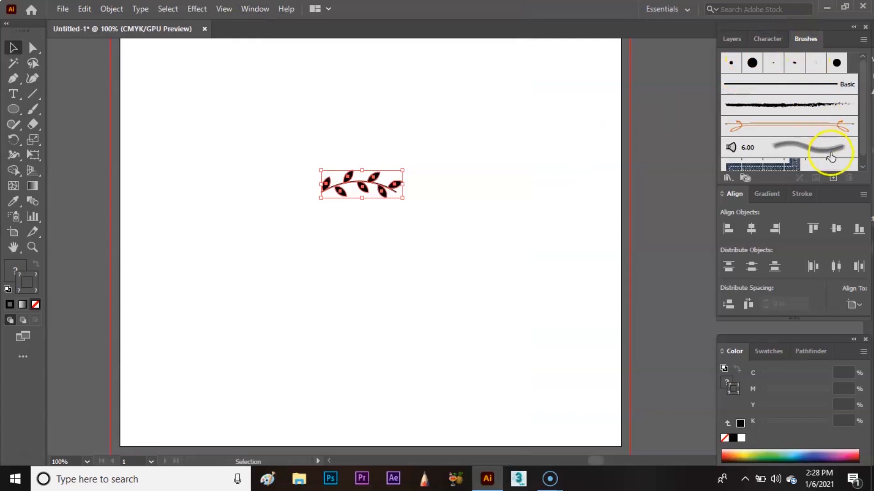
left_click(833, 178)
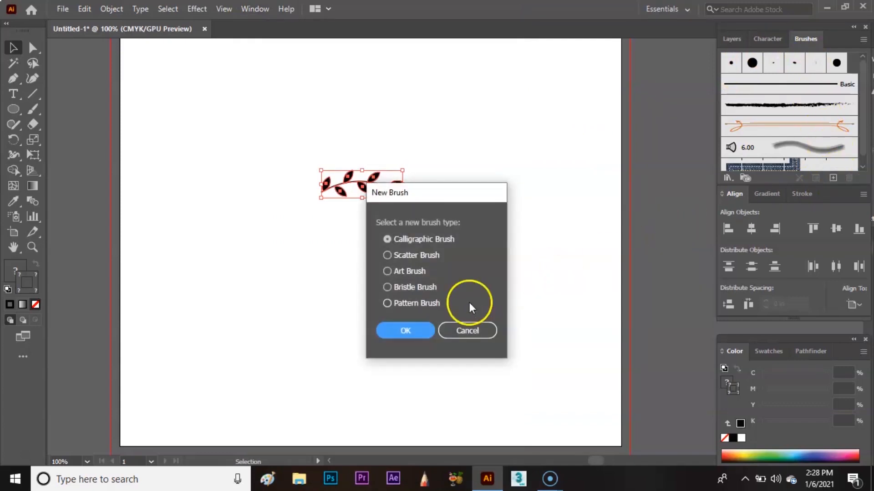
left_click(388, 303)
left_click(403, 331)
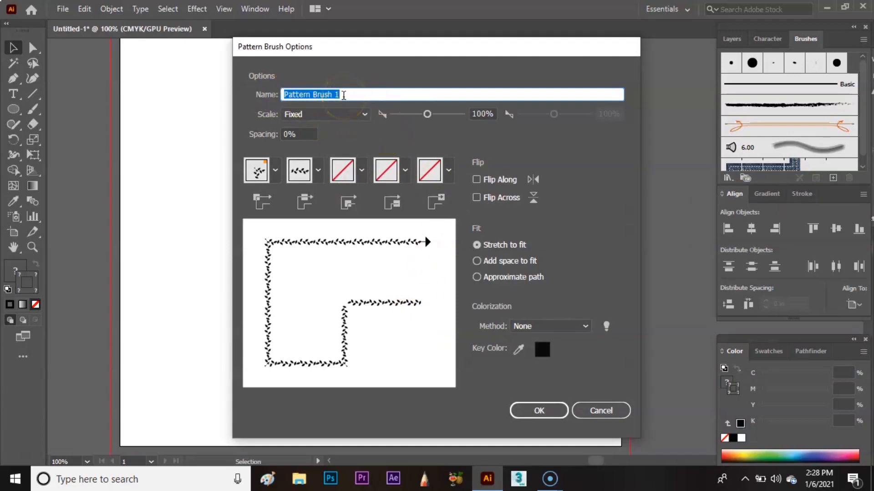
- Set the pattern brush's outer corner tile to None and its colorization method to Hue Shift, then save the brush
left_click(275, 169)
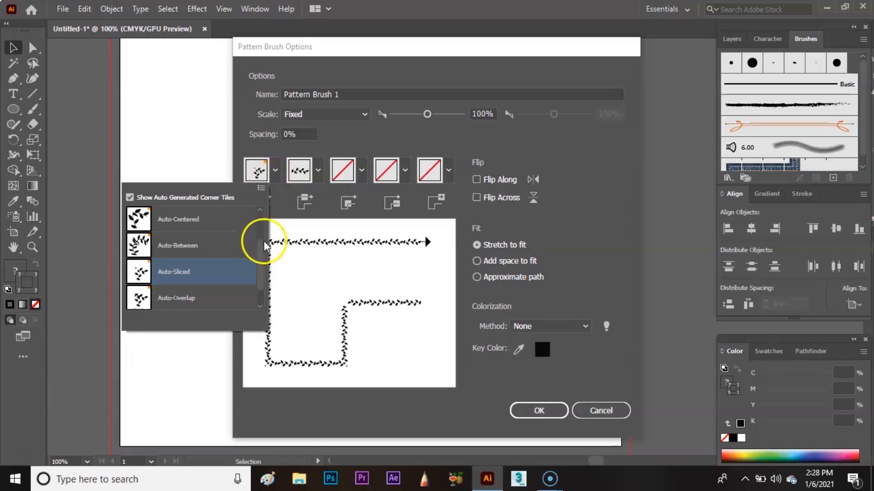
left_click_drag(261, 249, 257, 217)
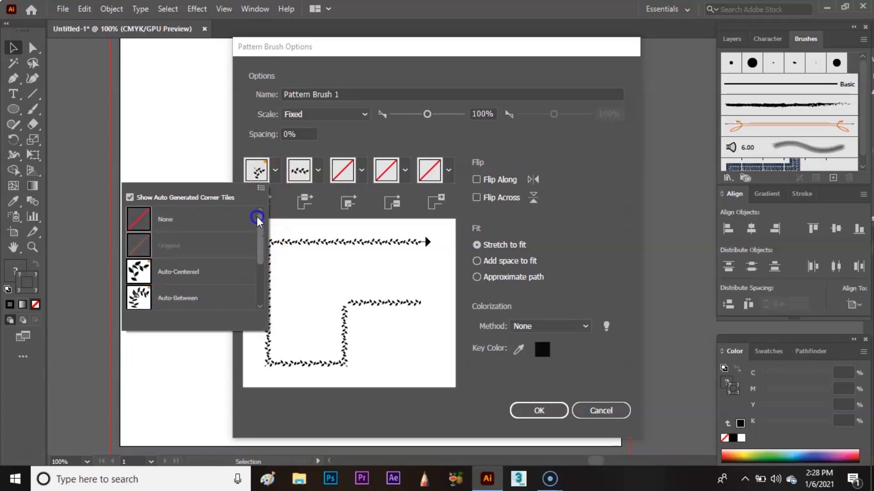
left_click(198, 215)
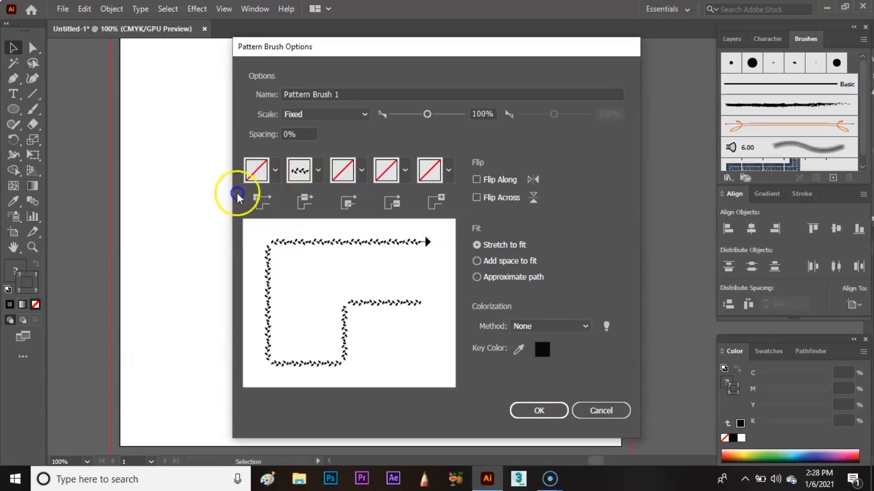
left_click(536, 325)
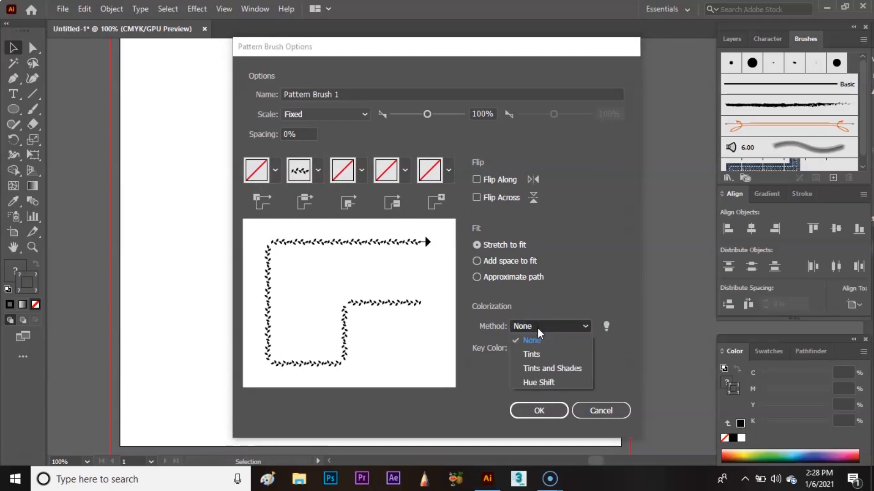
left_click(533, 383)
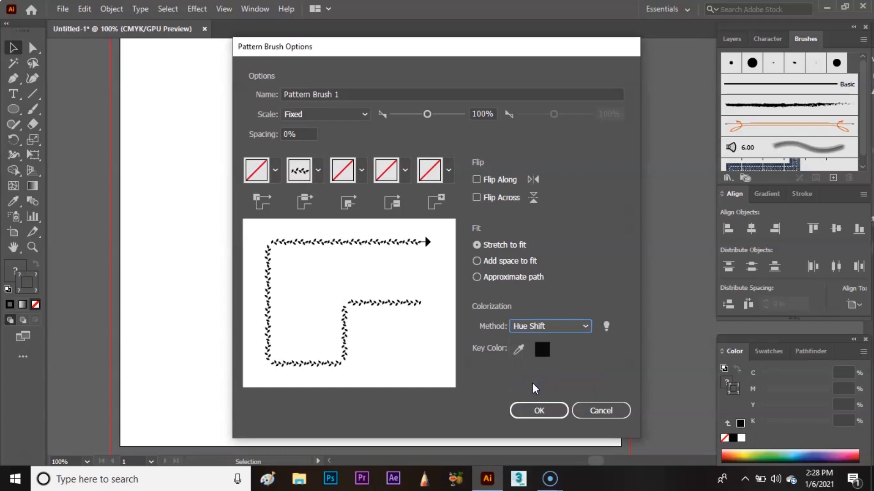
left_click(539, 409)
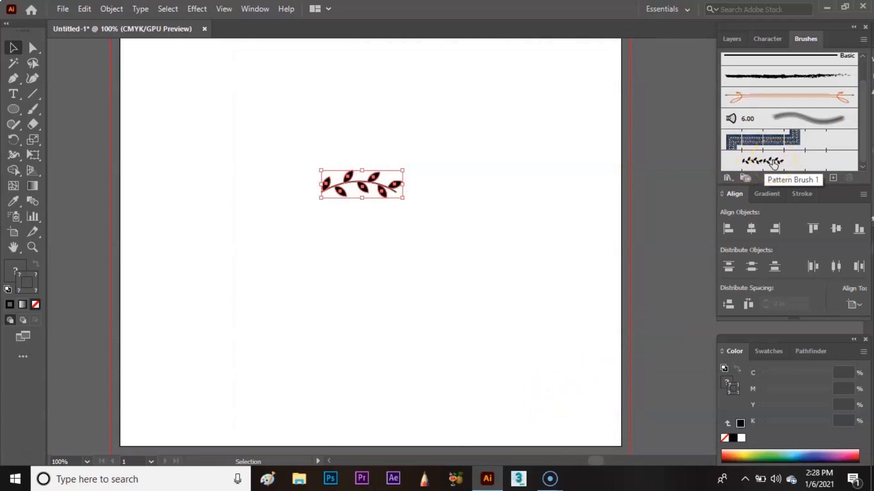
- Draw a large circle with no fill and a black stroke, and apply Pattern Brush 1 to its outline
left_click(14, 109)
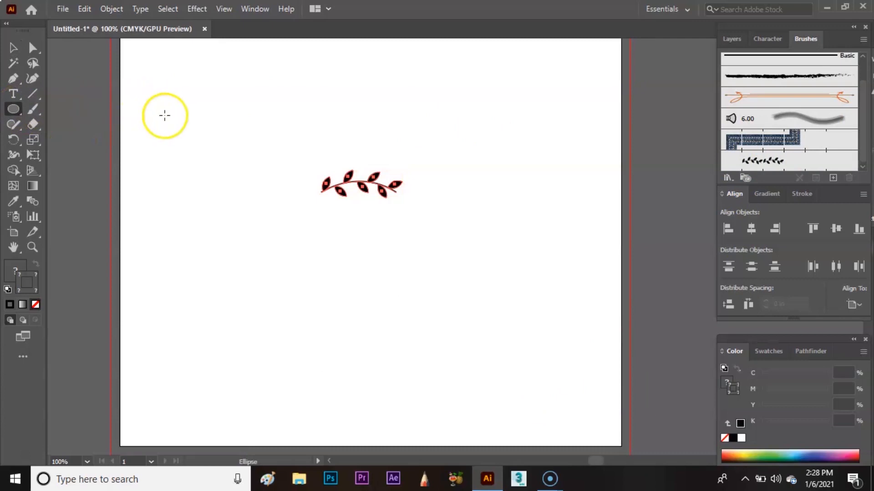
left_click_drag(160, 102, 234, 305)
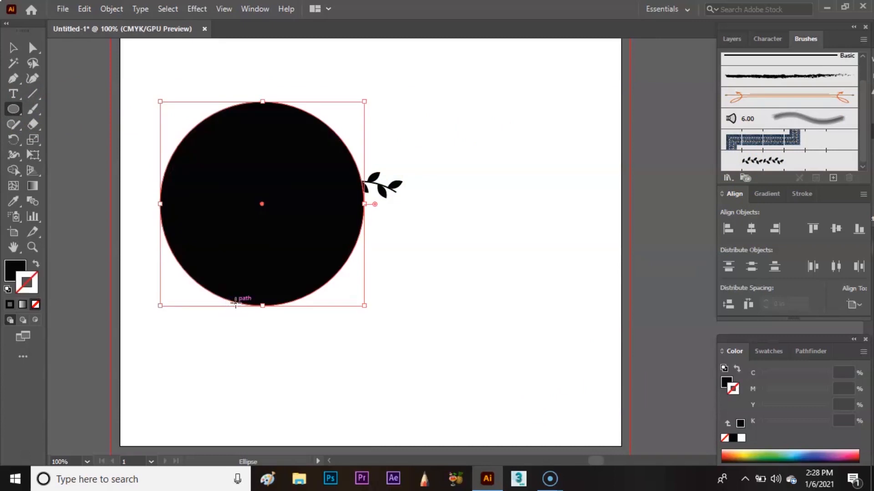
left_click(37, 265)
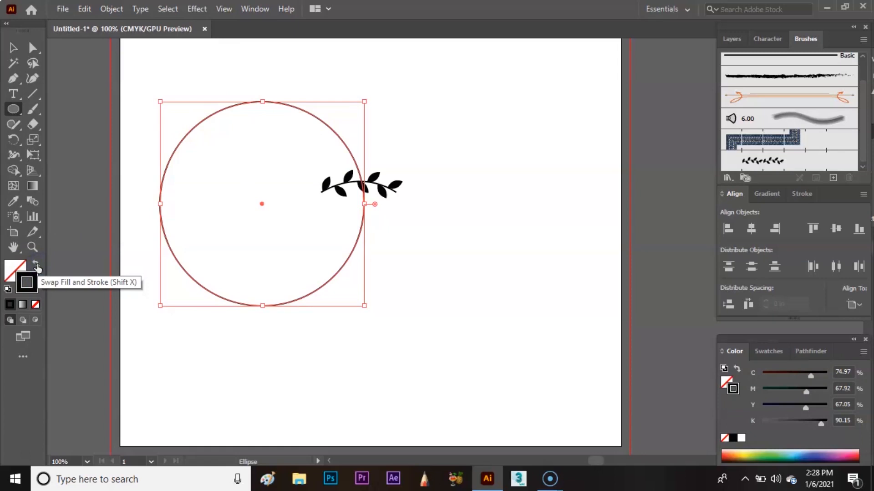
left_click(764, 163)
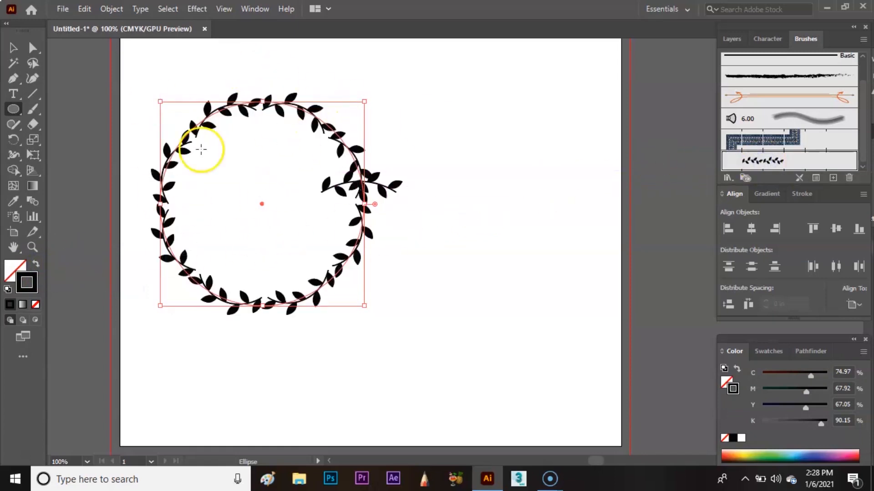
- Move the original branch off the wreath to the empty upper-right area of the artboard
key("v")
left_click(403, 150)
left_click(390, 189)
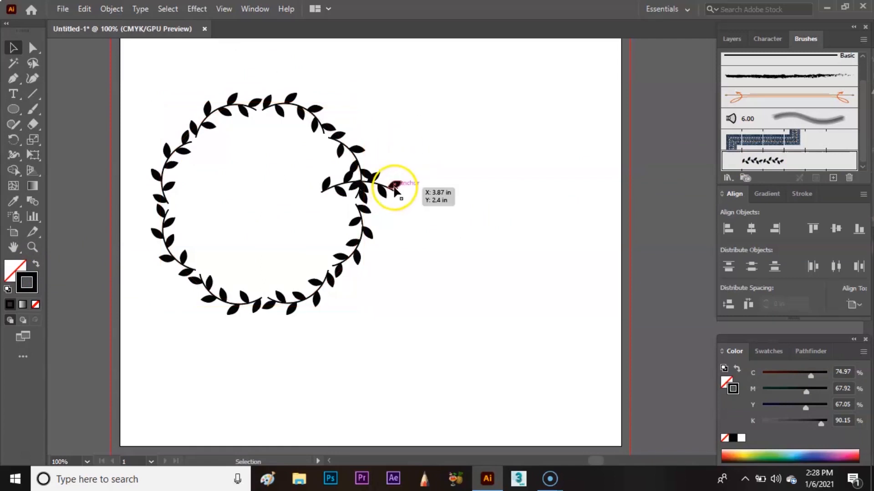
left_click_drag(390, 189, 554, 103)
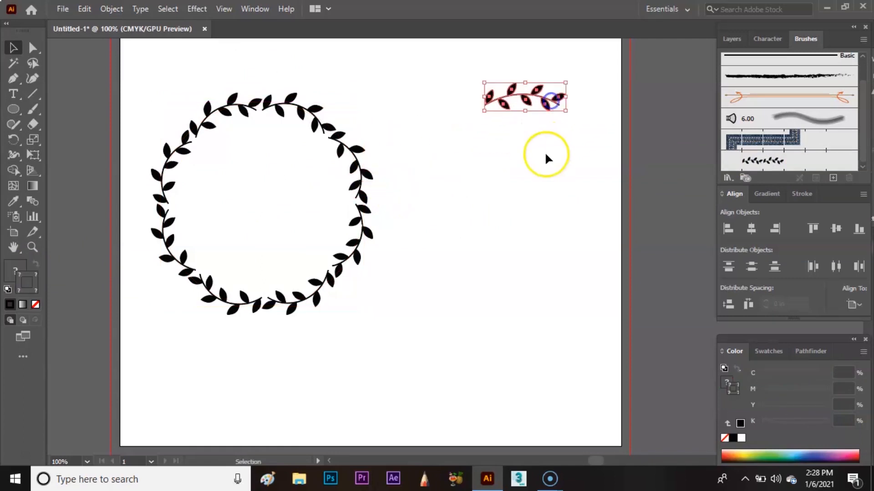
left_click(547, 156)
- Select the original branch and rotate it back to an upright position
left_click_drag(432, 227, 416, 205)
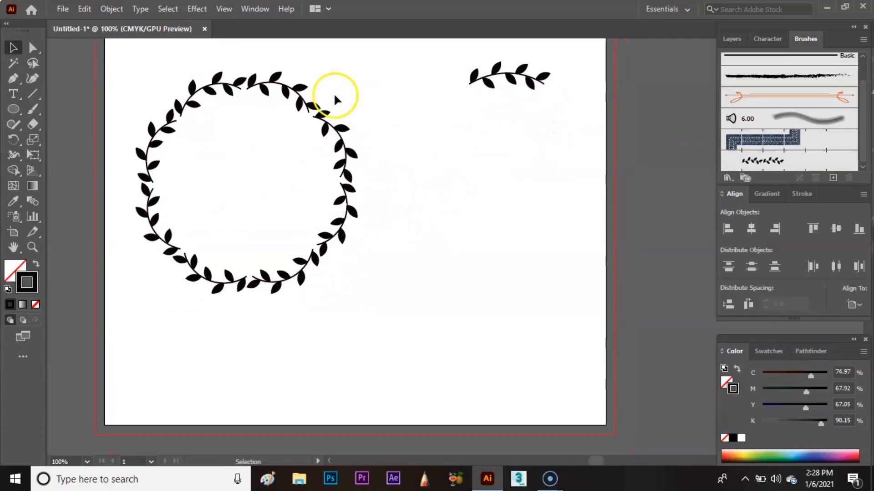
left_click_drag(438, 157, 439, 188)
left_click(528, 117)
left_click_drag(552, 112, 511, 73)
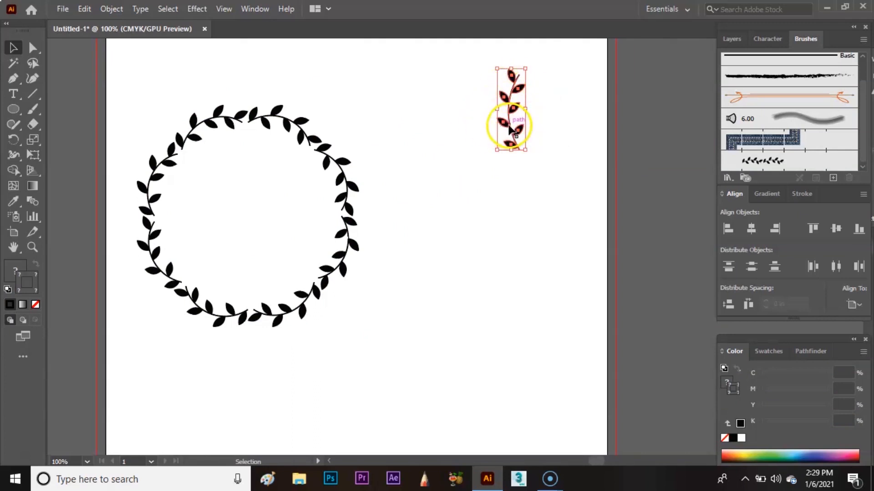
- Create a second Pattern Brush from the upright branch with no outer corner tile and Hue Shift colorization
left_click(832, 179)
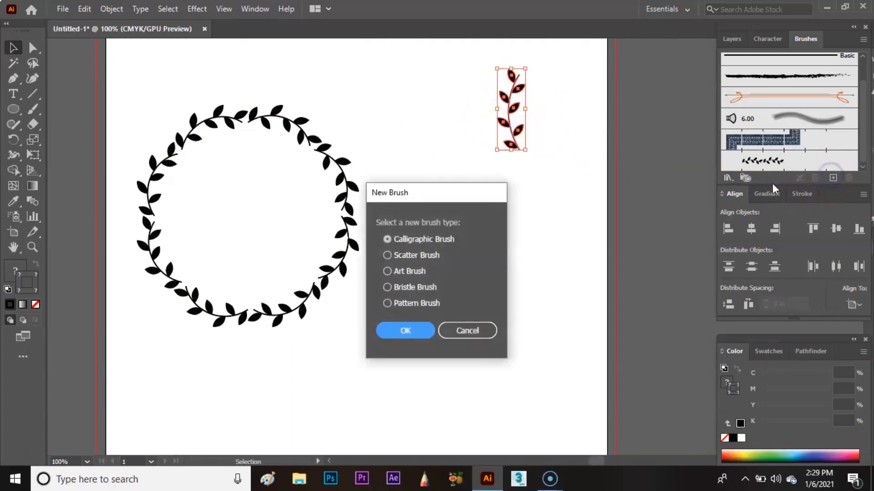
left_click(386, 302)
left_click(406, 331)
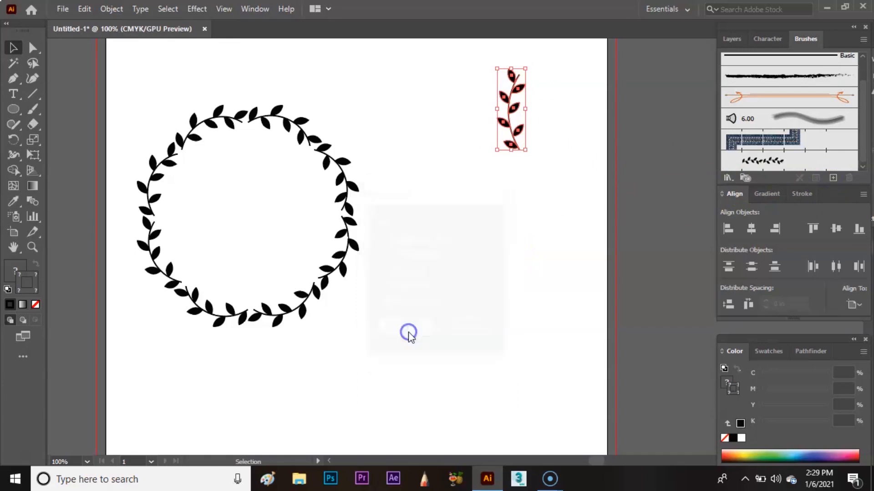
left_click(275, 170)
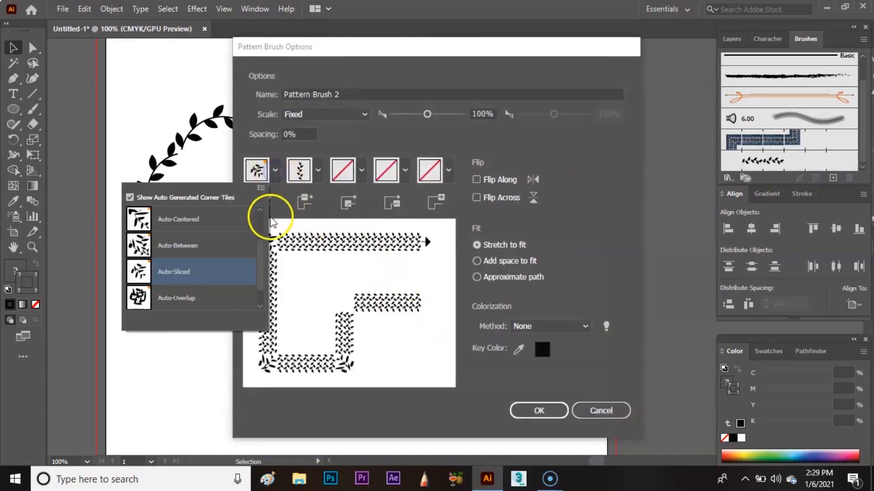
left_click_drag(259, 247, 260, 209)
left_click(235, 216)
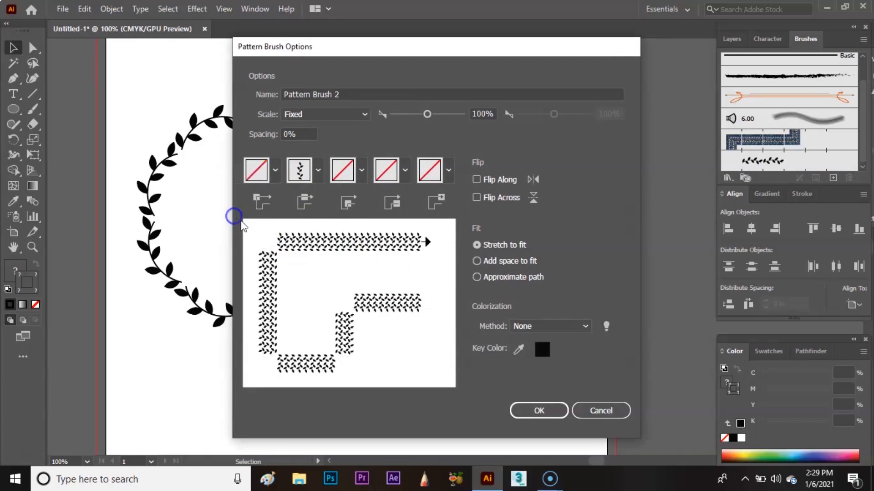
left_click(540, 325)
left_click(544, 381)
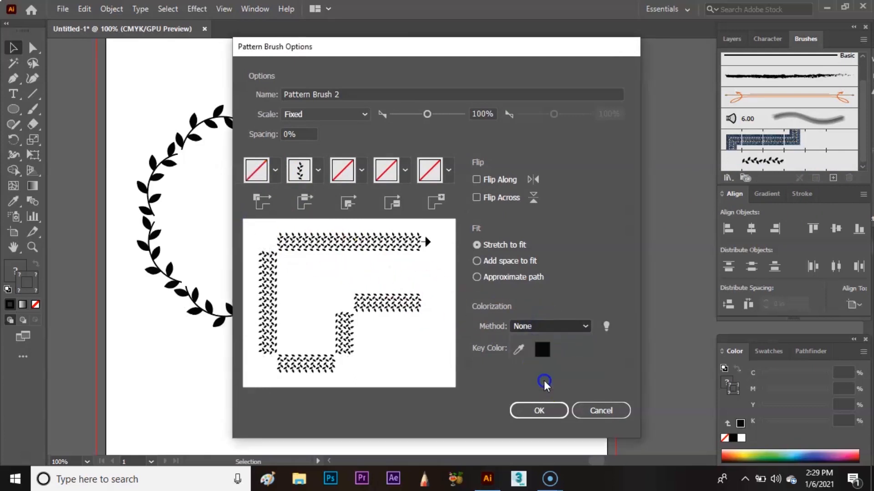
left_click(539, 409)
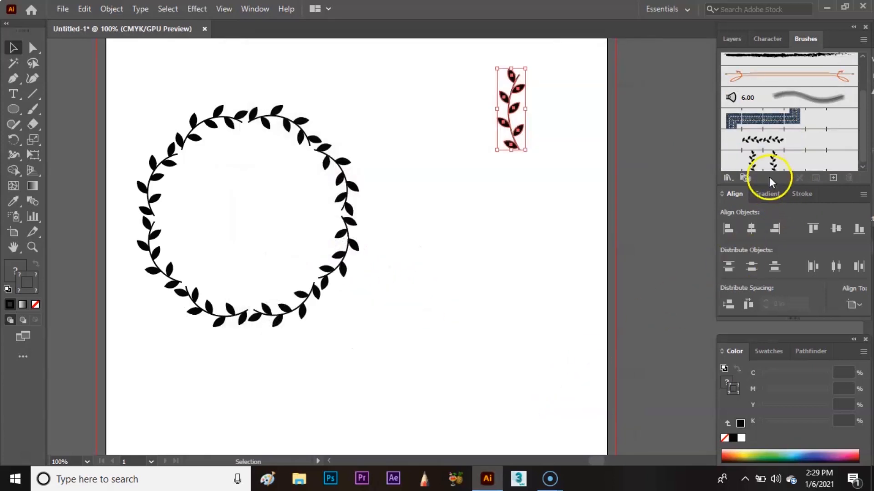
- Draw a second circle below the branch and apply Pattern Brush 2 to its outline
left_click(13, 110)
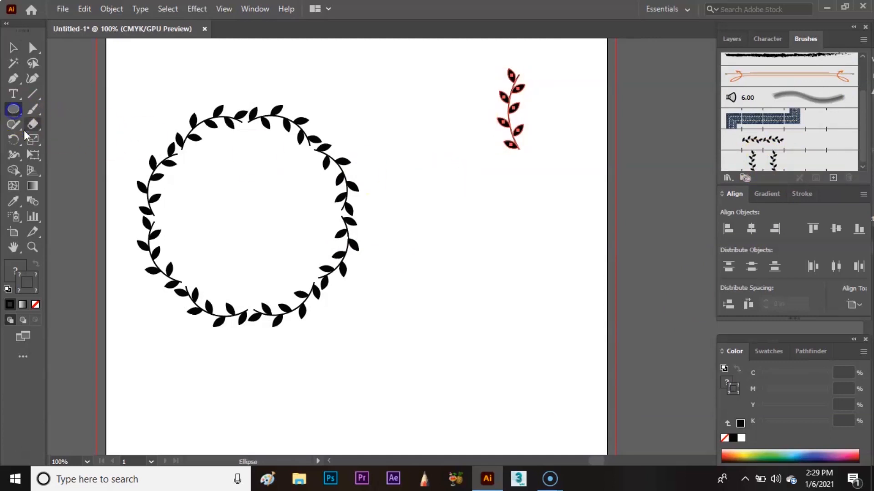
mouse_move(431, 254)
left_mouse_down()
mouse_move(490, 285)
mouse_move(537, 395)
left_mouse_up()
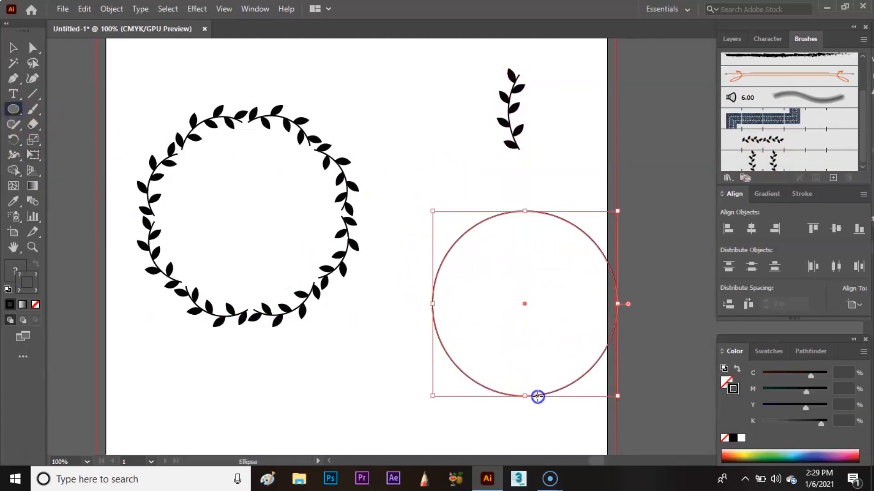
left_click(753, 160)
key("v")
left_click(425, 142)
scroll(518, 241, "down", 2)
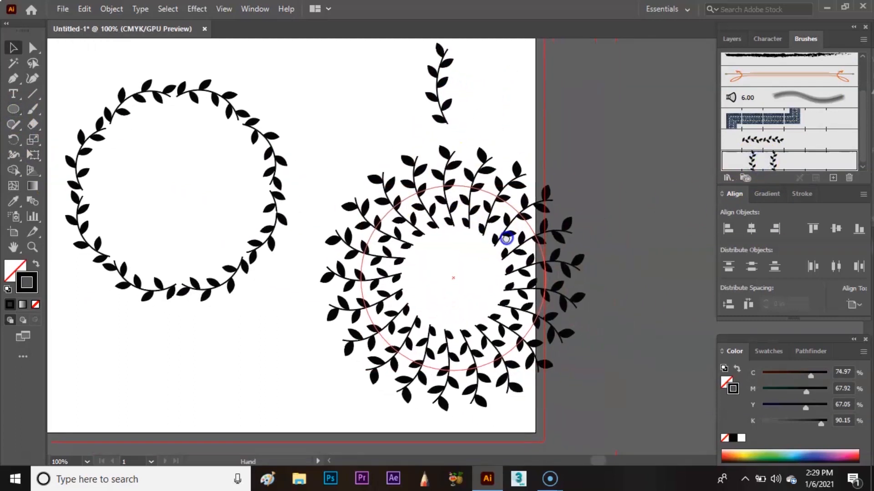
- Select both wreaths and the branch, scale them down together, and move them to the artboard's upper-right corner
key("ctrl+minus")
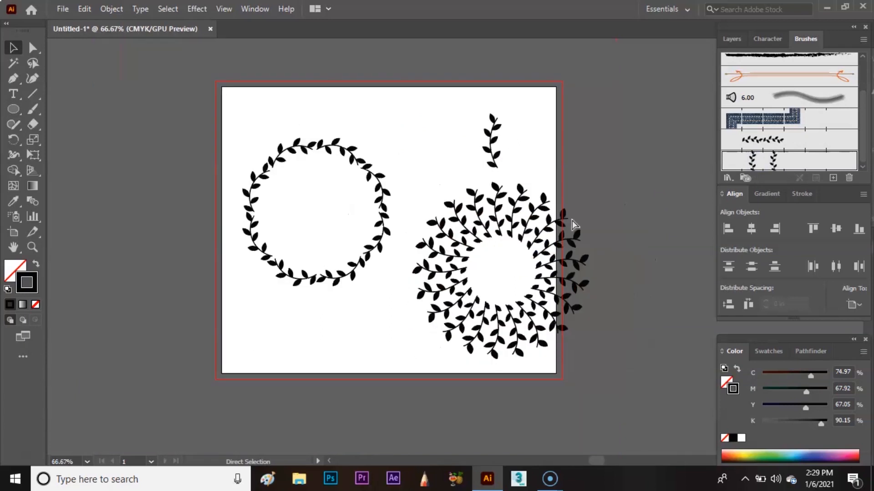
left_click_drag(228, 111, 550, 351)
left_click_drag(561, 116, 430, 228)
left_click_drag(392, 295, 558, 167)
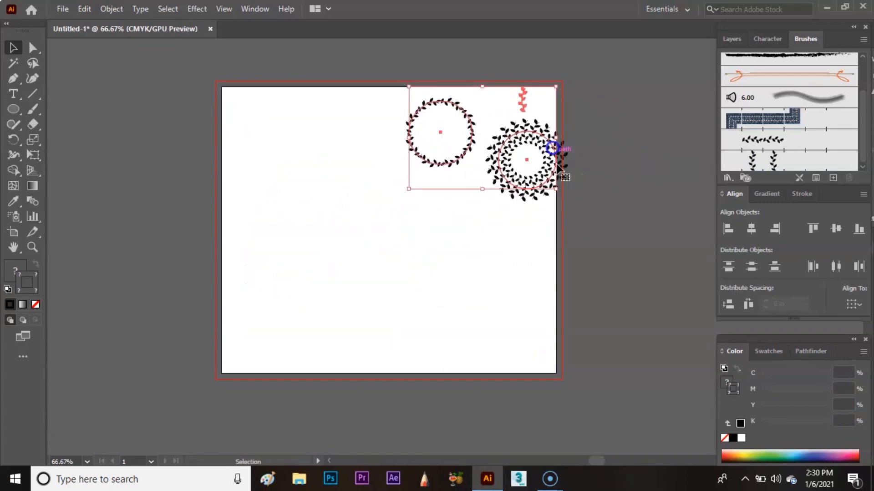
left_click(501, 259)
mouse_move(457, 277)
left_mouse_down()
mouse_move(525, 282)
mouse_move(514, 277)
left_mouse_up()
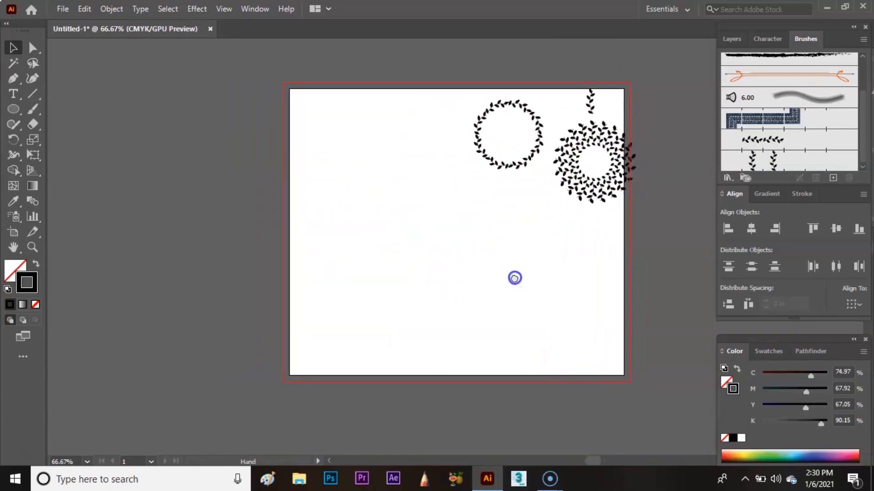
- Draw a small unfilled circle with a black outline in the empty upper-middle area of the artboard
key("ctrl+plus")
key("ctrl+plus")
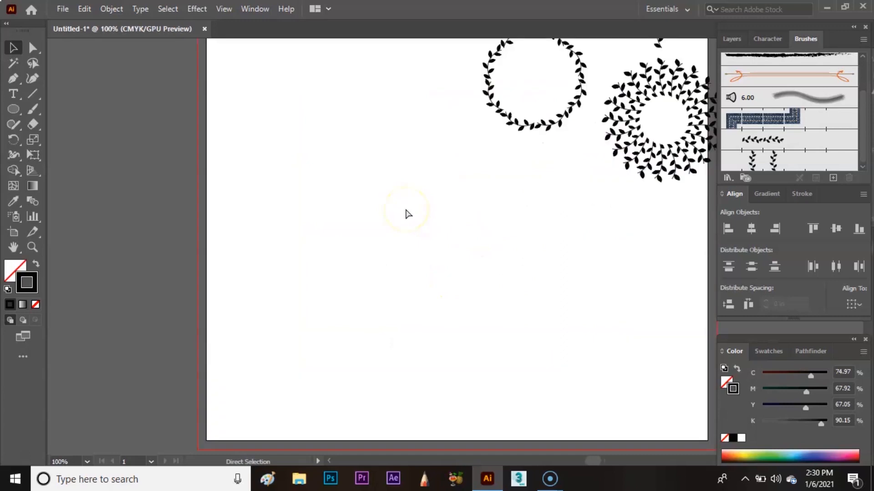
left_click(13, 110)
left_click_drag(373, 186, 384, 205)
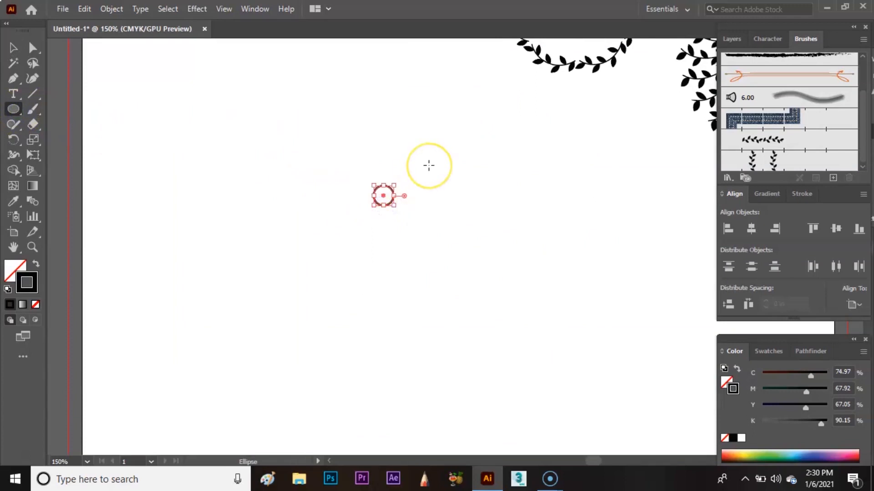
key("v")
left_click(418, 173)
- Draw a narrow upright ellipse directly above the small circle so that its lower end touches the circle
left_click(10, 120)
left_click(13, 110)
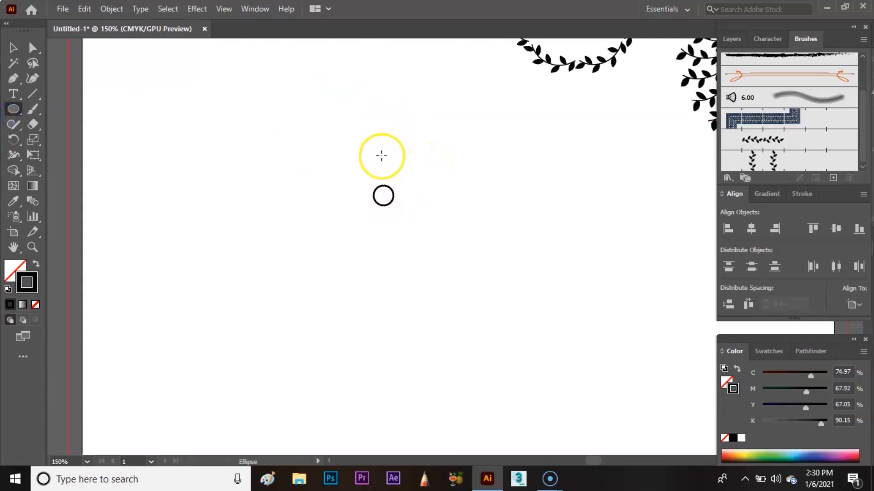
left_click_drag(377, 152, 390, 183)
key("v")
left_click(431, 156)
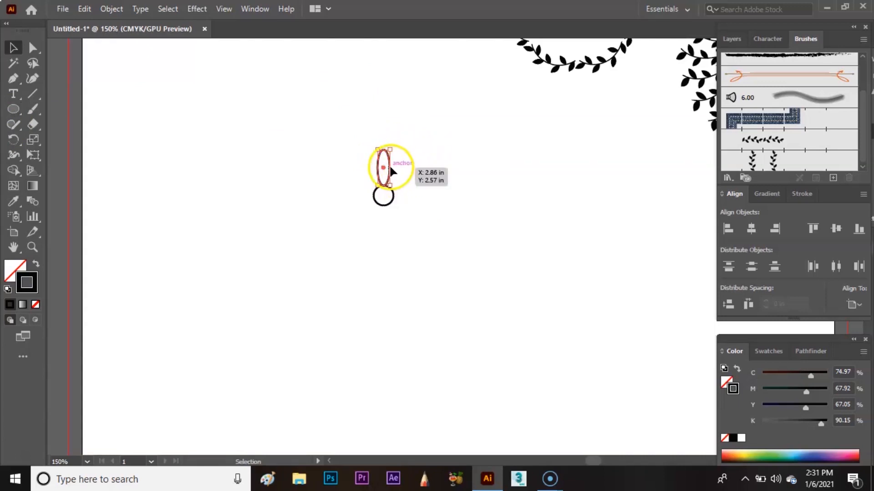
- Sharpen the ellipse's top into a petal tip by collapsing both direction handles onto its top anchor point
left_click(33, 48)
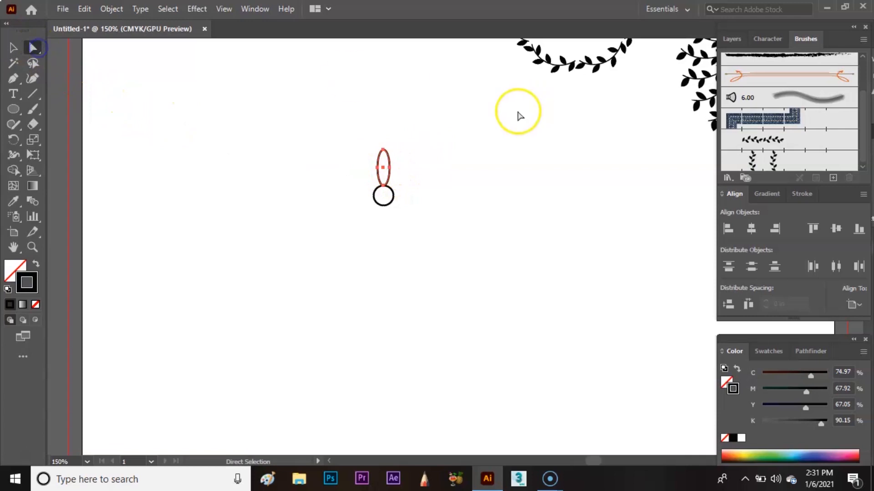
key("ctrl+plus")
key("ctrl+plus")
key("ctrl+plus")
key("ctrl+plus")
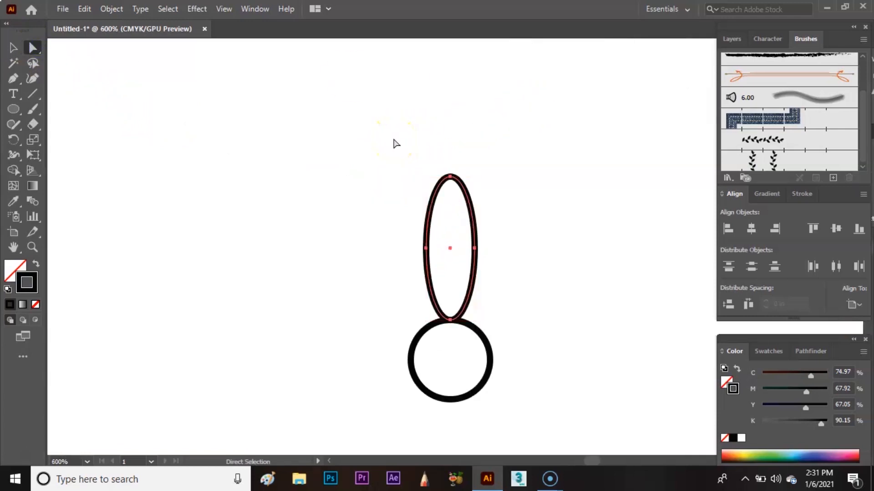
left_click(451, 177)
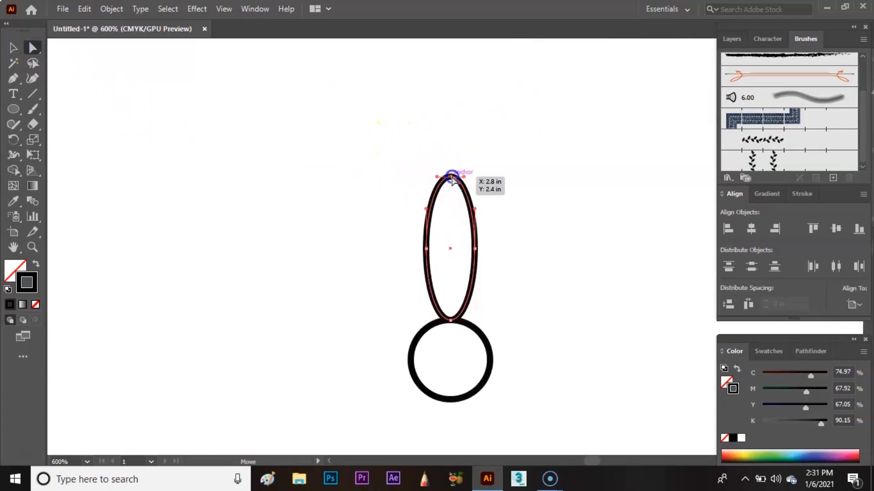
left_click_drag(438, 176, 451, 177)
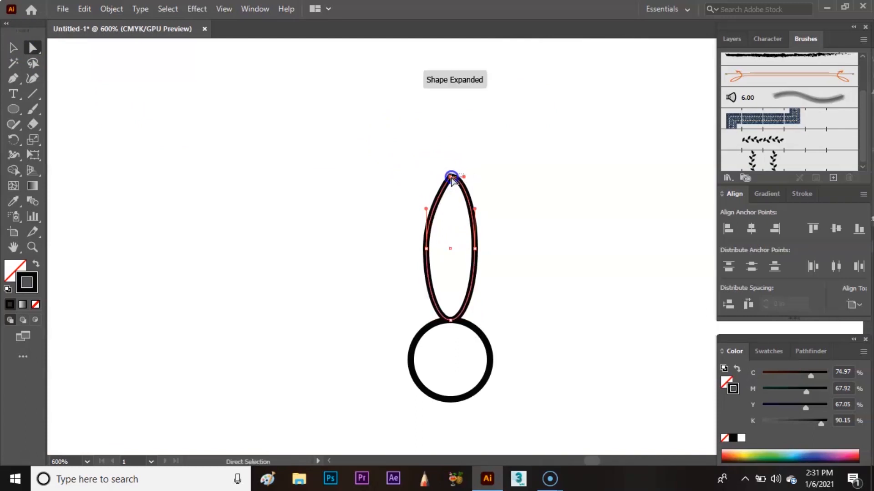
left_click(451, 177)
left_click_drag(464, 177, 451, 178)
left_click_drag(551, 262, 470, 193)
- Create a reflected copy of the petal across the horizontal axis
key("v")
left_click(472, 193)
left_click(395, 196)
right_click(395, 196)
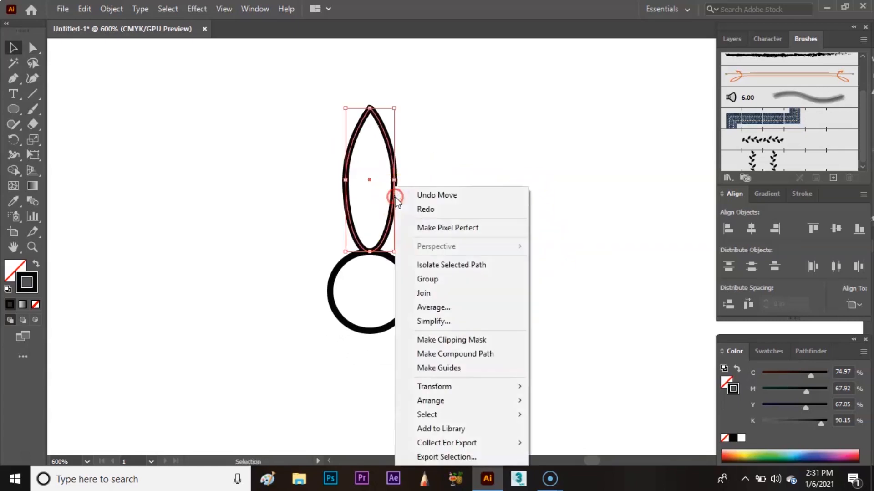
mouse_move(493, 385)
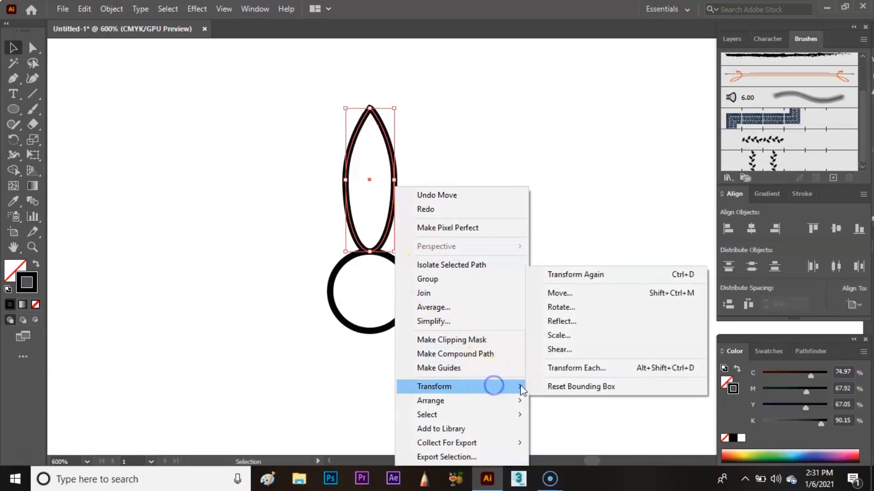
left_click(562, 320)
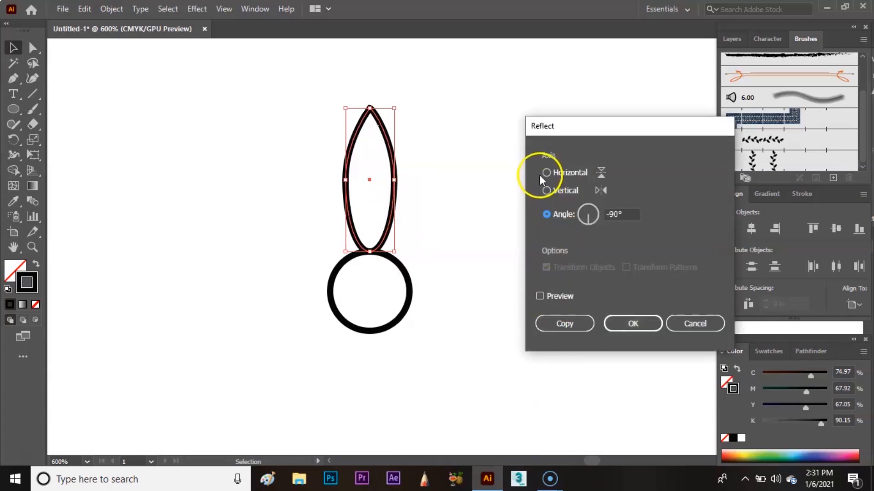
left_click(547, 172)
left_click(565, 323)
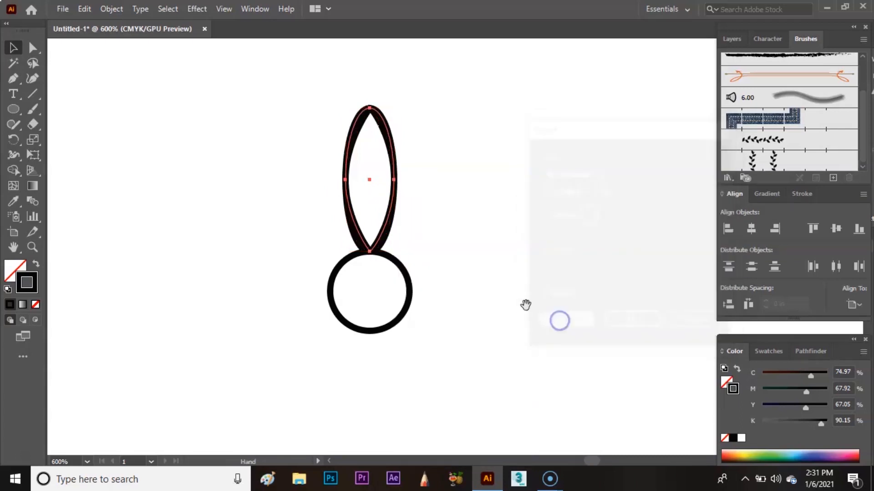
- Move the reflected petal straight down until its rounded end touches the underside of the circle
left_click_drag(523, 304, 526, 238)
key("shift+Down")
key("shift+Down")
key("shift+Down")
key("shift+Down")
key("shift+Down")
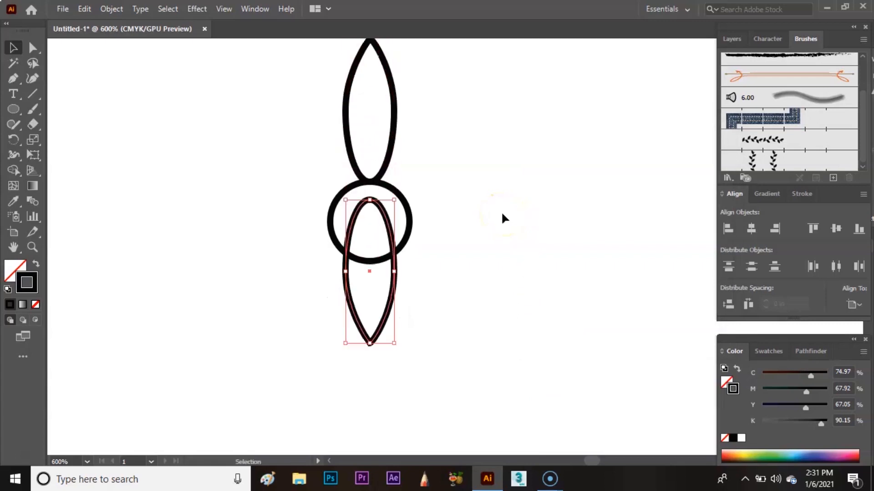
key("shift+Down")
key("shift+Down")
key("shift+Down")
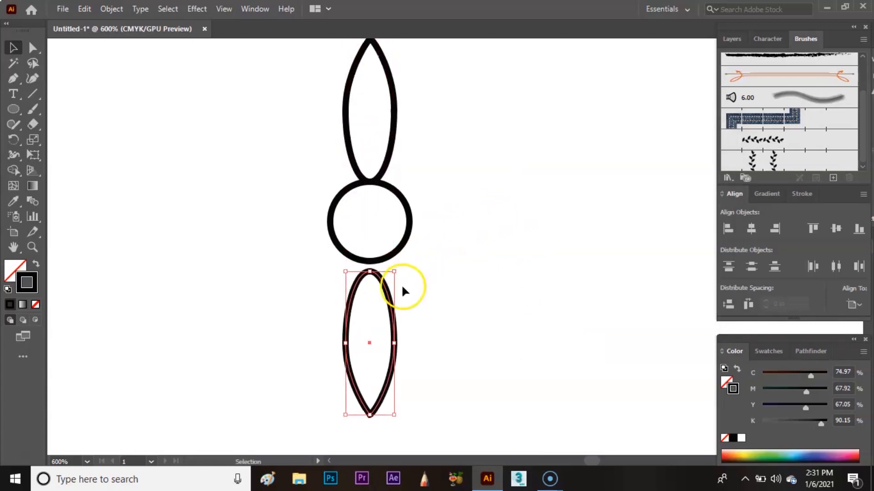
left_click_drag(392, 309, 391, 300)
left_click(467, 238)
- Duplicate the upper petal, rotate the copy to horizontal, and place it against the circle's right side
left_click(390, 153)
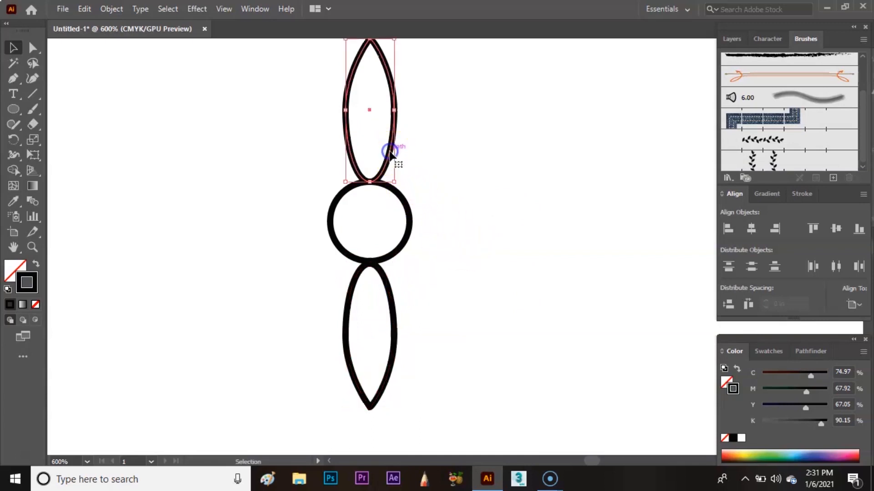
left_click_drag(390, 153, 473, 244)
left_click_drag(483, 125, 534, 219)
left_click_drag(468, 224, 499, 245)
left_click(526, 135)
- Create a reflected copy of the horizontal petal across the vertical axis
left_click(497, 203)
right_click(496, 201)
mouse_move(600, 386)
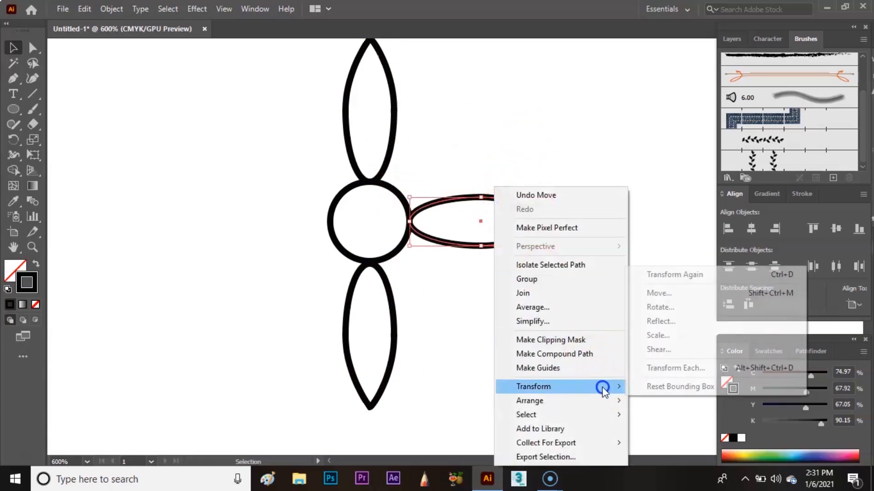
left_click(670, 325)
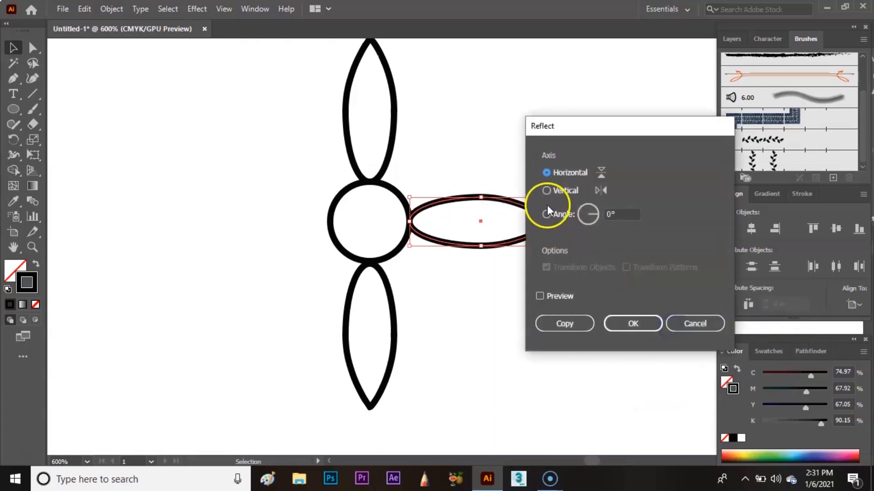
left_click(546, 190)
left_click(555, 327)
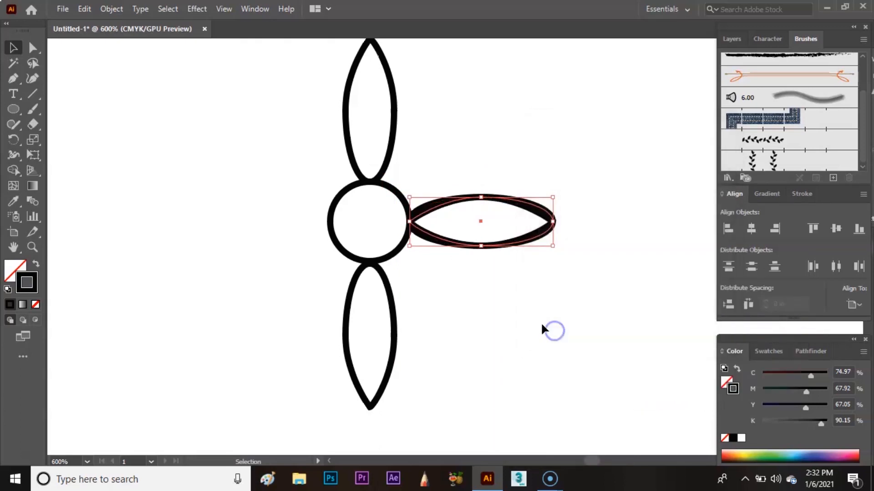
- Move the reflected horizontal petal straight left until its rounded end touches the circle's left side
key("Left")
key("Left")
key("Left")
key("Left")
key("Left")
key("Left")
key("Left")
key("Left")
key("Left")
key("Left")
key("Left")
key("Left")
key("Left")
key("Left")
key("Left")
key("Left")
key("Left")
key("Left")
key("Left")
key("Left")
key("Left")
key("Left")
key("Left")
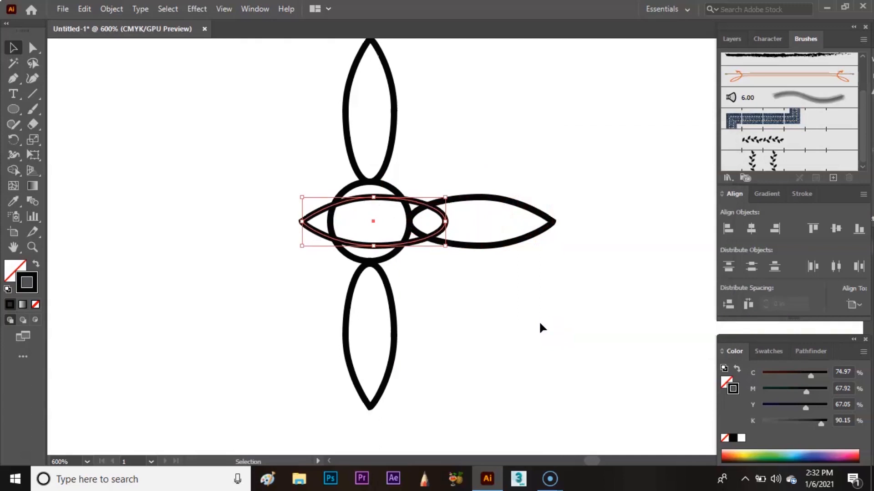
key("Left")
key("Left")
key("Left")
key("Left")
key("Left")
key("Left")
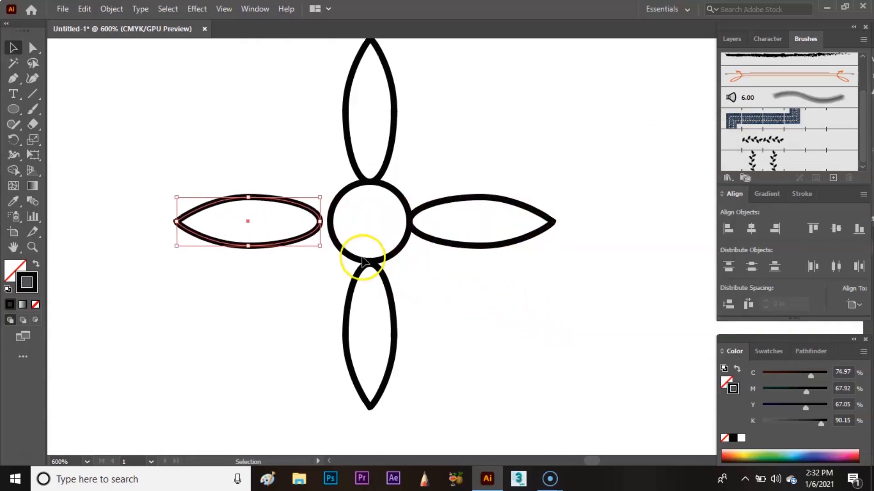
left_click_drag(300, 236, 313, 238)
left_click_drag(316, 235, 321, 236)
left_click(597, 139)
- Duplicate the upper petal, rotate the copy diagonally, and place it between the upper and right petals
left_click_drag(529, 181, 540, 208)
left_click(402, 154)
left_click_drag(405, 148, 448, 166)
left_click_drag(455, 81, 486, 102)
left_click_drag(448, 166, 484, 177)
left_click(588, 120)
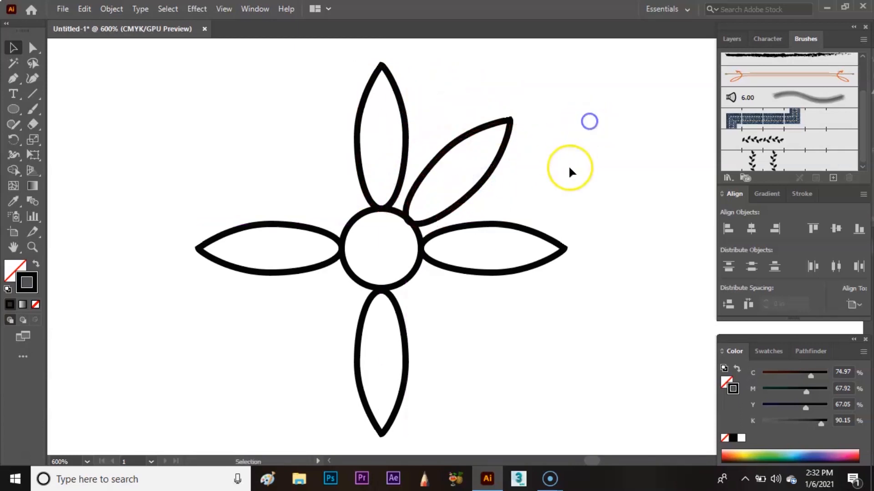
- Duplicate the right petal, rotate the copy diagonally downward, and place it between the right and lower petals
left_click_drag(563, 275, 568, 246)
left_click_drag(507, 242, 495, 281)
left_click_drag(560, 259, 540, 303)
left_click_drag(484, 290, 468, 327)
left_click(602, 258)
- Select both diagonal petals and create reflected copies of them across the vertical axis
left_click(475, 164)
left_click(478, 278, "shift")
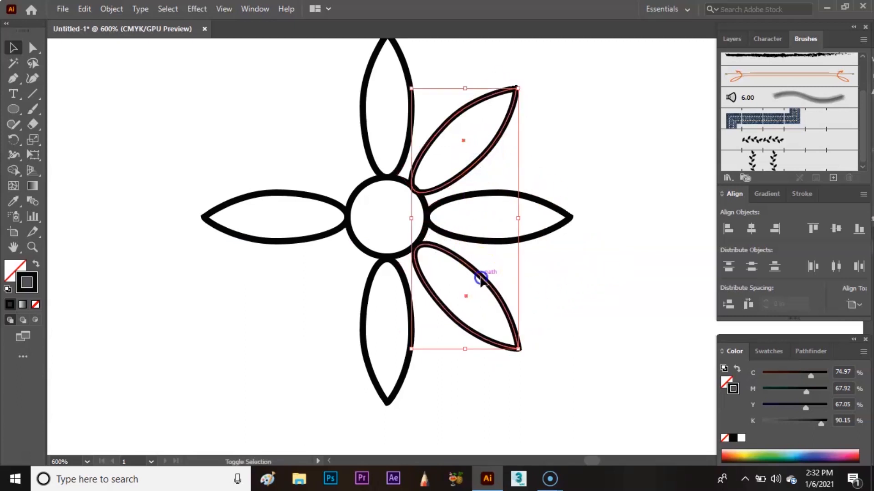
right_click(475, 170)
mouse_move(564, 351)
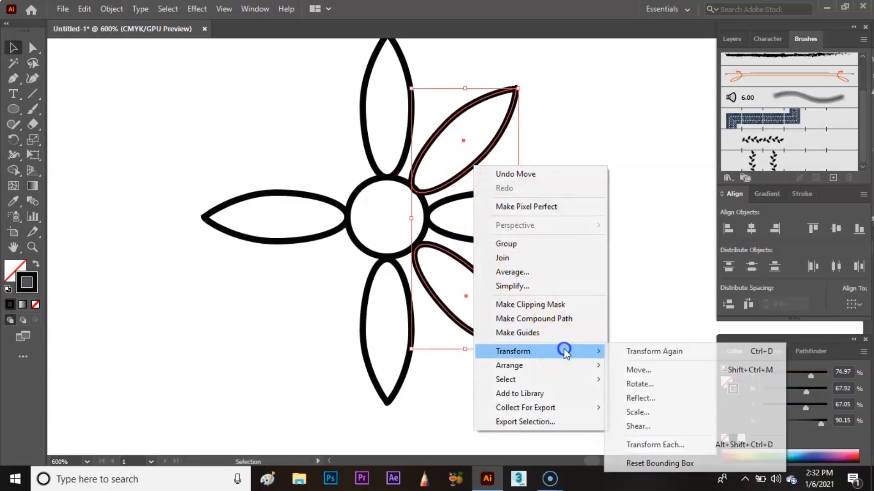
left_click(642, 397)
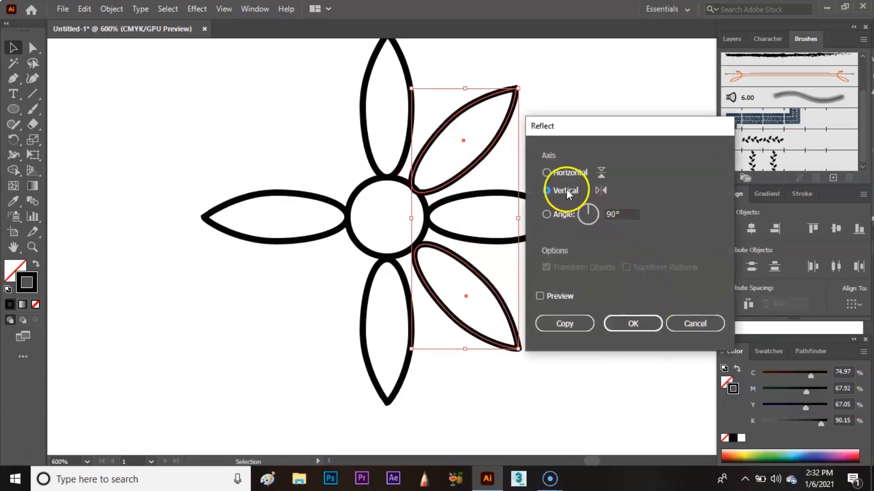
left_click(554, 326)
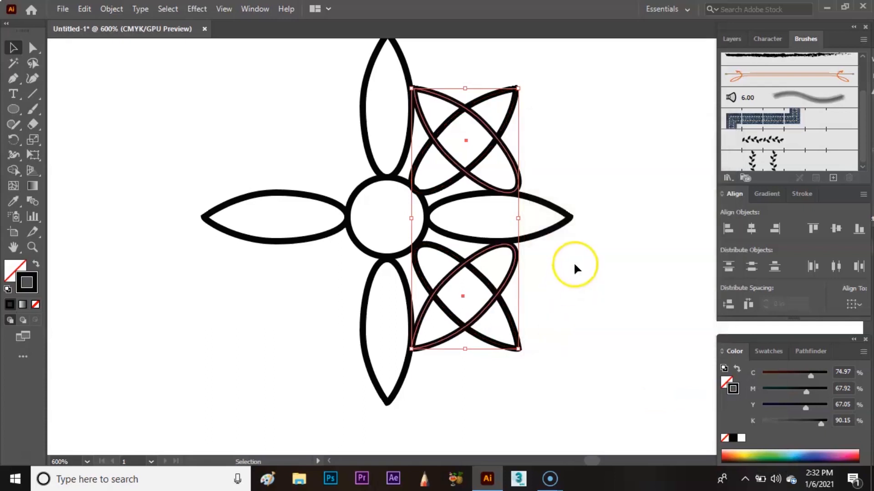
- Move the two reflected diagonal petals straight left to the opposite side of the circle
key("Left")
key("Left")
key("Left")
key("Left")
key("Left")
key("Left")
key("Left")
key("Left")
key("Left")
key("Left")
key("Left")
key("Left")
key("Left")
key("Left")
key("Left")
key("Left")
key("Left")
key("Left")
key("Left")
key("Left")
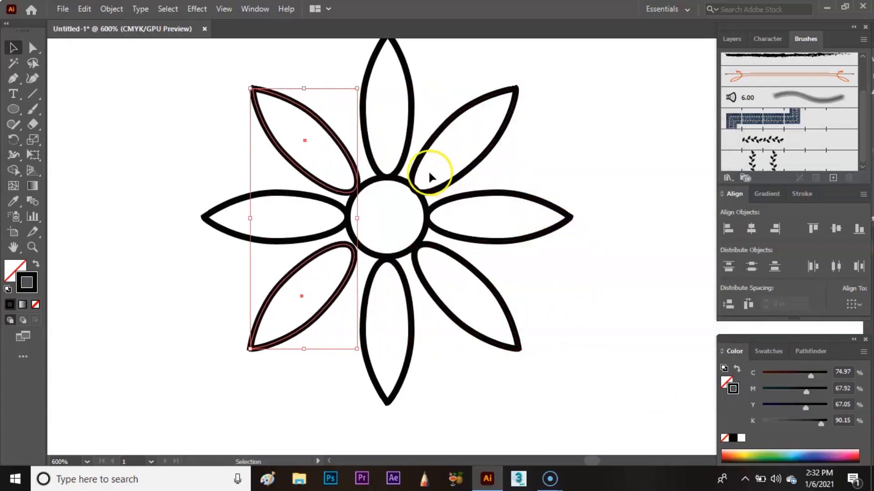
- Shift the lower-left and upper-left diagonal petals slightly inward, one at a time, to even out the flower
left_click(153, 141)
left_click(357, 258)
left_click_drag(356, 258, 360, 256)
left_click(197, 146)
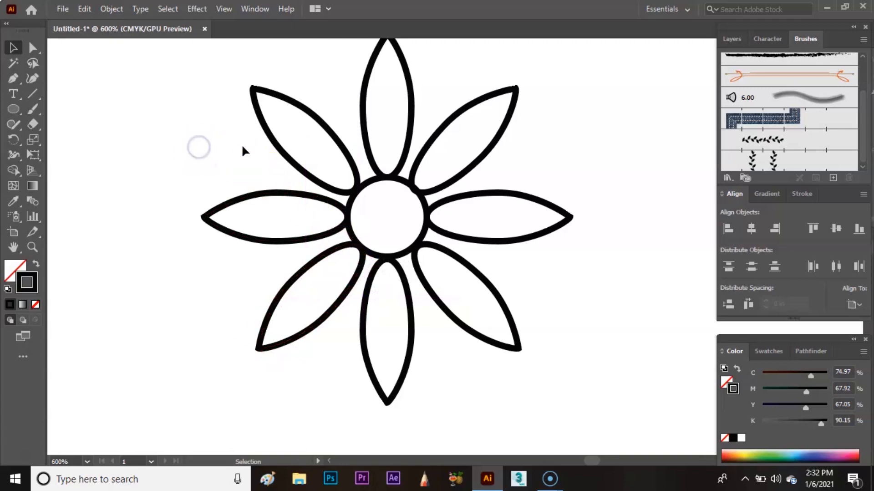
left_click_drag(349, 159, 355, 158)
left_click(585, 157)
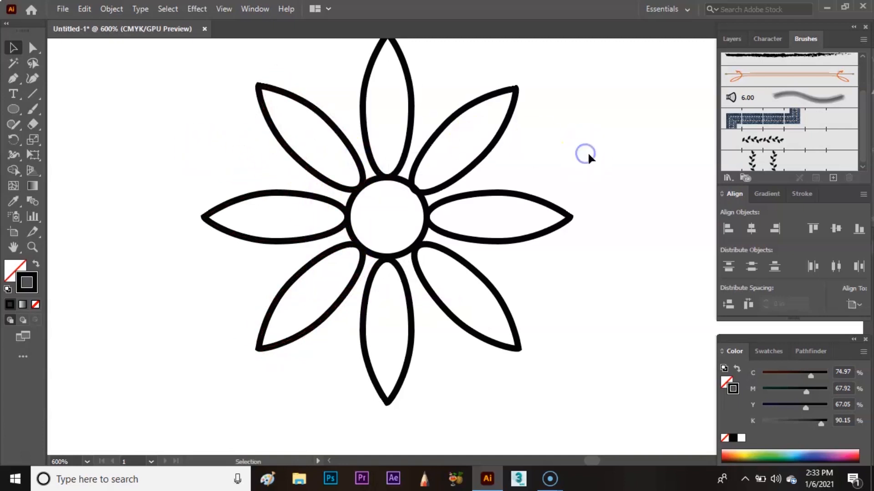
- Select the whole flower and fill its petals and centre with dark red #842540
key("ctrl+minus")
key("ctrl+minus")
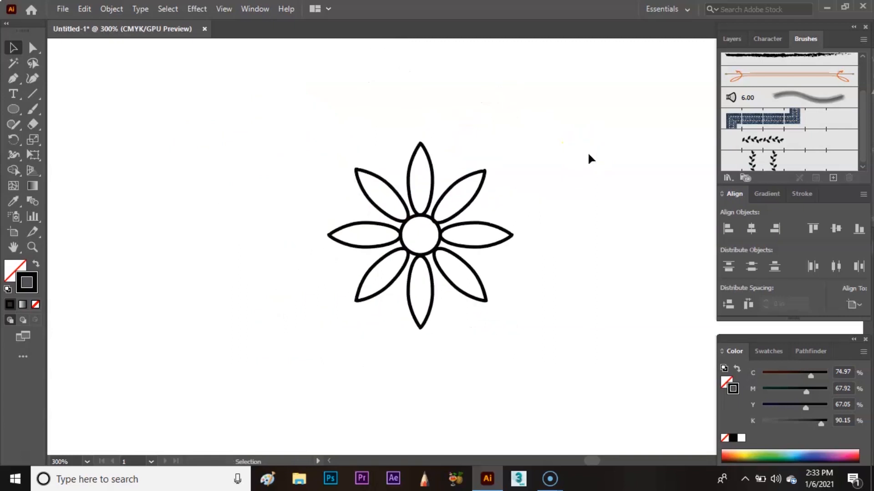
key("space")
left_click_drag(494, 328, 461, 246)
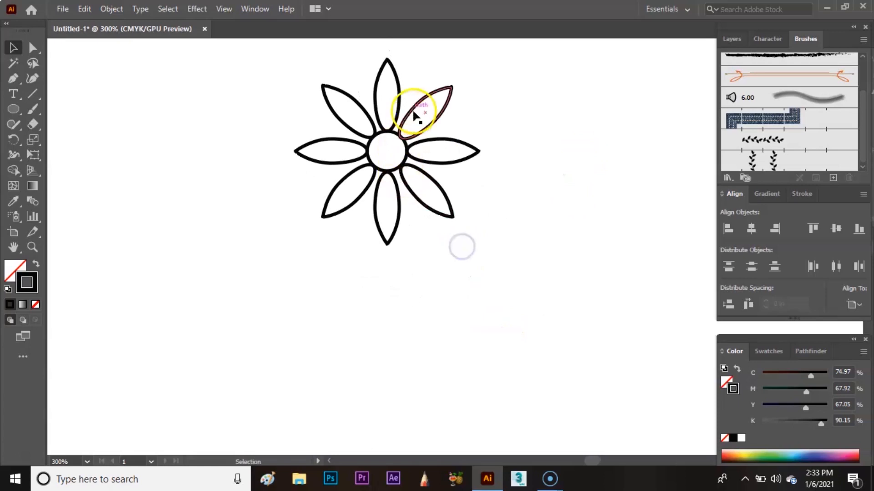
left_click(399, 84)
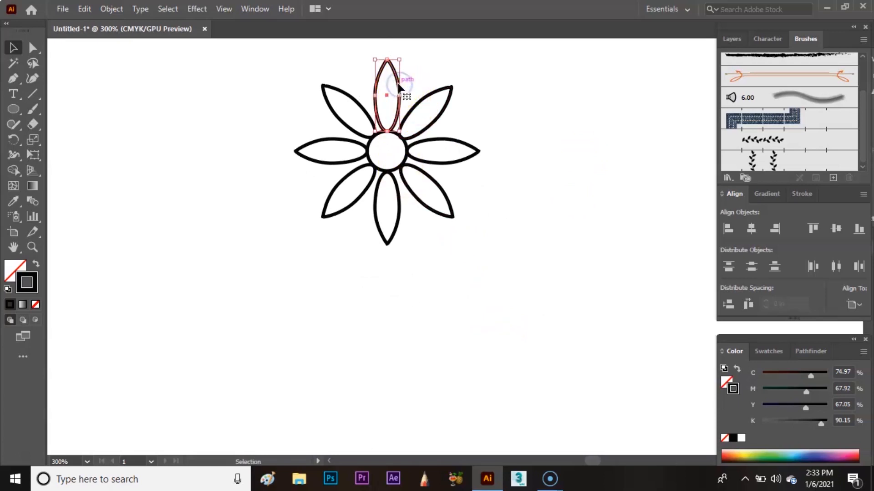
left_click_drag(282, 84, 514, 289)
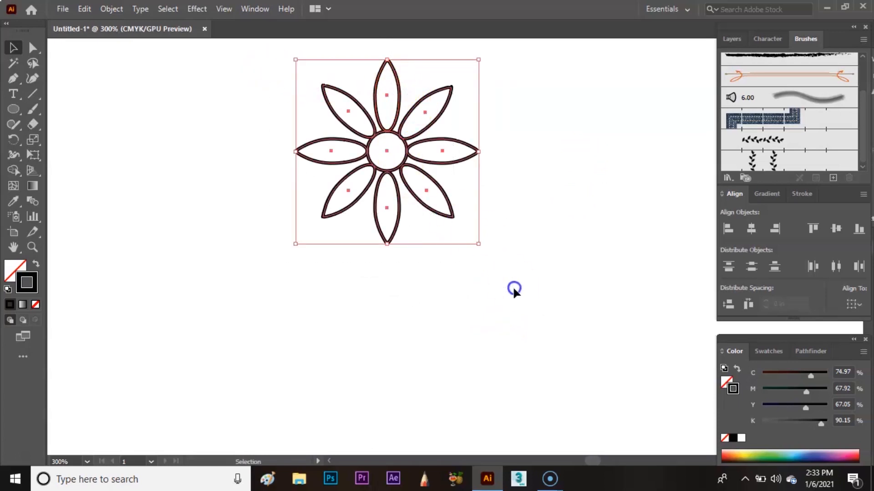
double_click(25, 283)
left_click(386, 230)
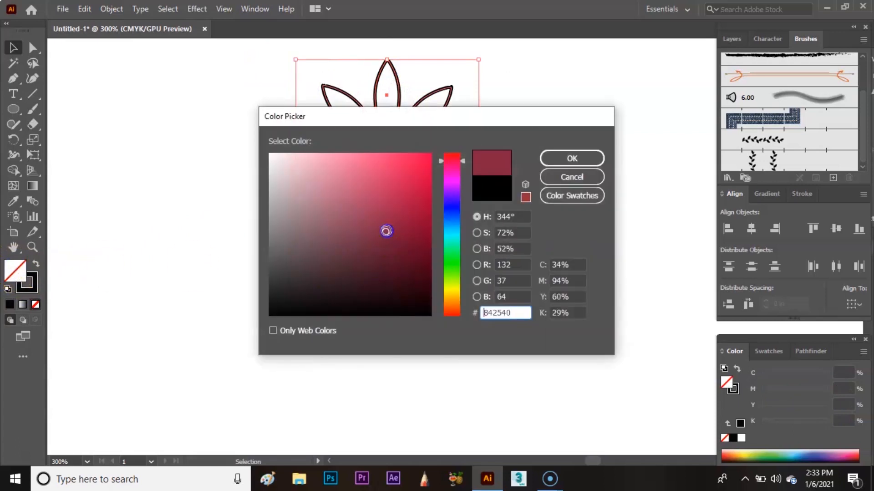
left_click(583, 162)
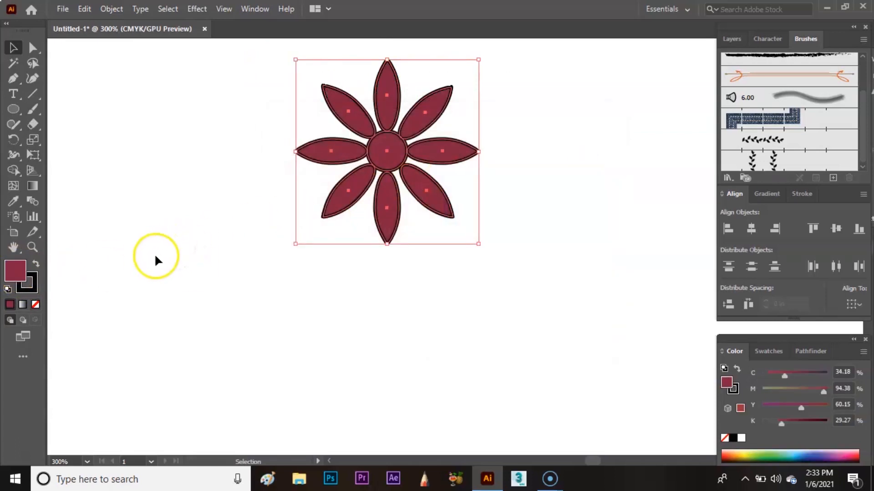
- Remove the black stroke from all petals and the centre of the flower
left_click(28, 285)
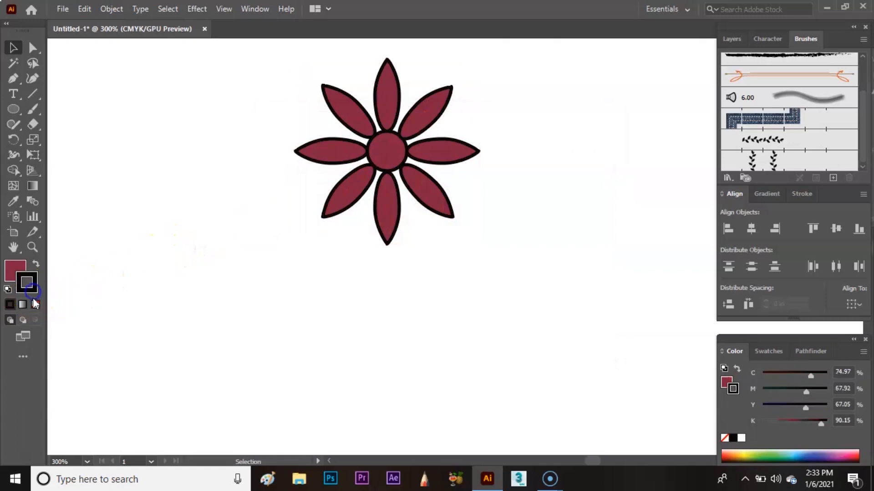
left_click_drag(484, 261, 485, 262)
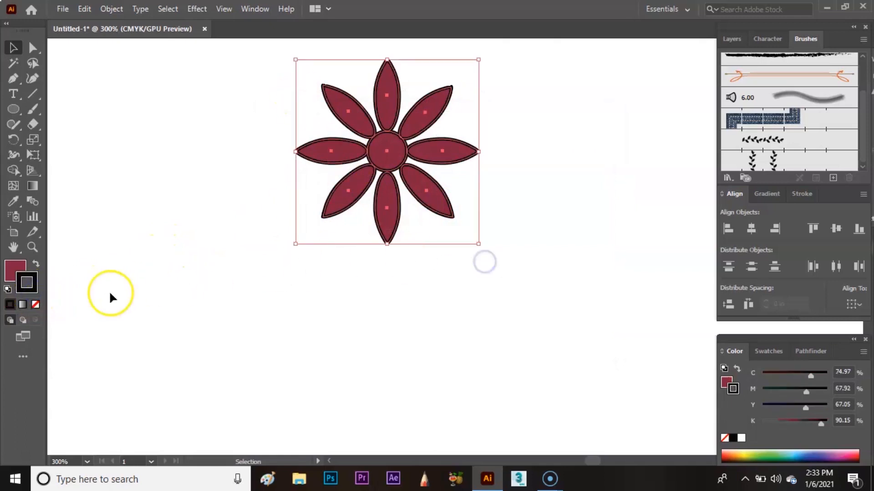
left_click(35, 305)
left_click(151, 206)
- Nudge the bottom petal and the lower-right diagonal petal slightly upward so they sit closer to the flower's centre
left_click_drag(387, 205, 388, 203)
left_click(525, 161)
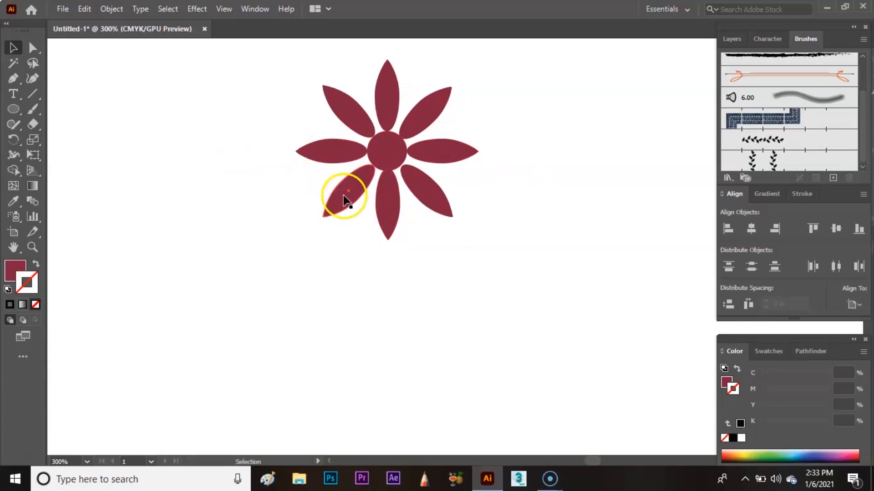
left_click(427, 187)
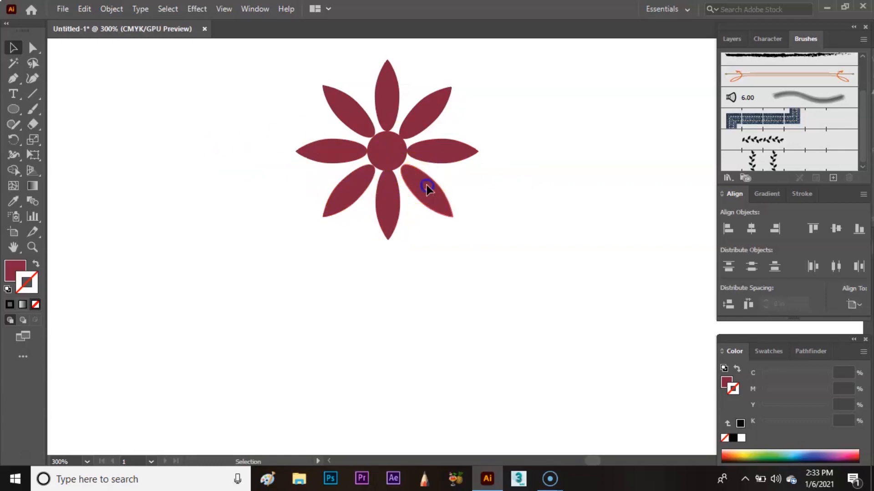
left_click_drag(427, 187, 427, 183)
left_click(517, 160)
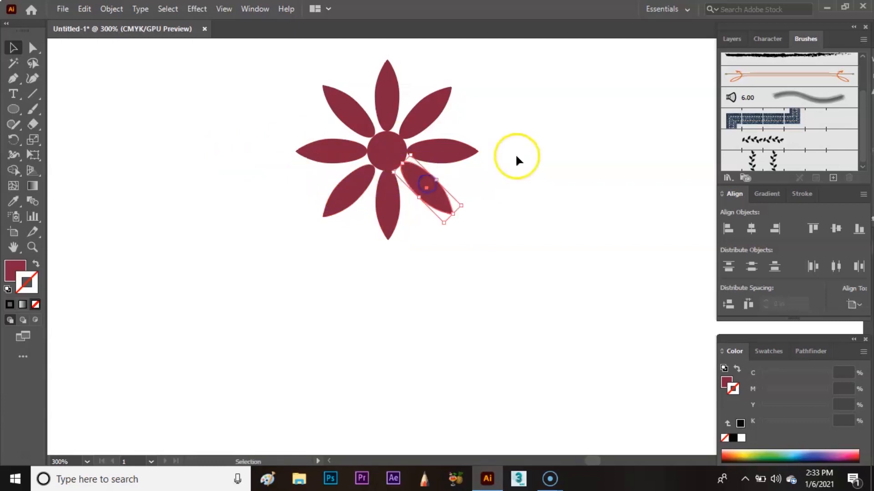
left_click(358, 127)
left_click(264, 121)
- Draw a curved stem from the flower's centre downward with the Pen tool, using no fill and a black #000000 stroke
left_click(15, 80)
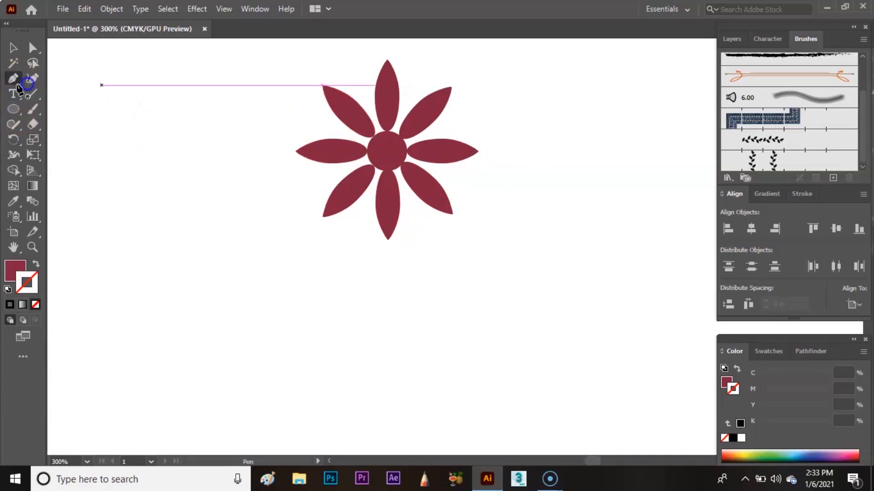
left_click(36, 261)
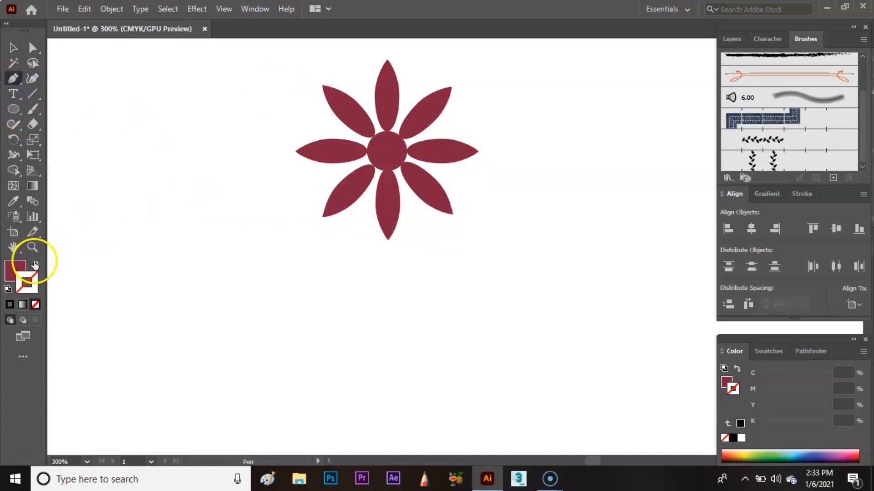
double_click(20, 290)
mouse_move(341, 221)
left_mouse_down()
mouse_move(432, 242)
mouse_move(433, 324)
left_mouse_up()
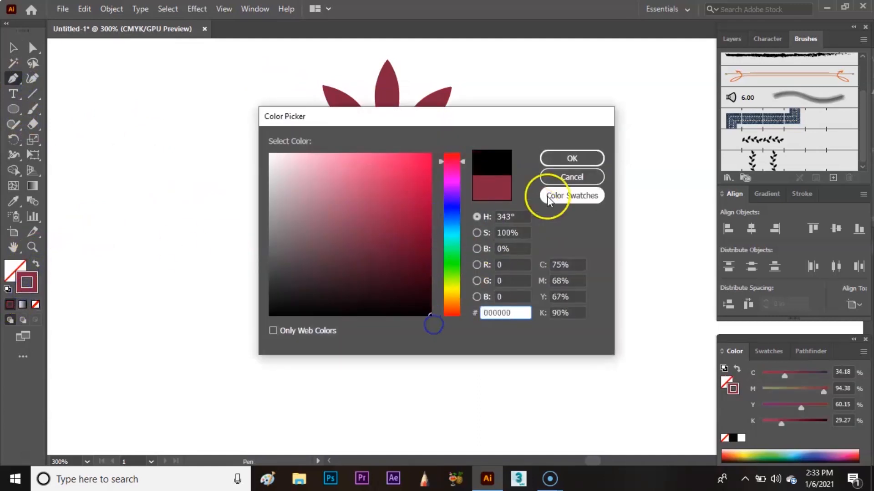
left_click(572, 156)
left_click_drag(540, 285, 537, 227)
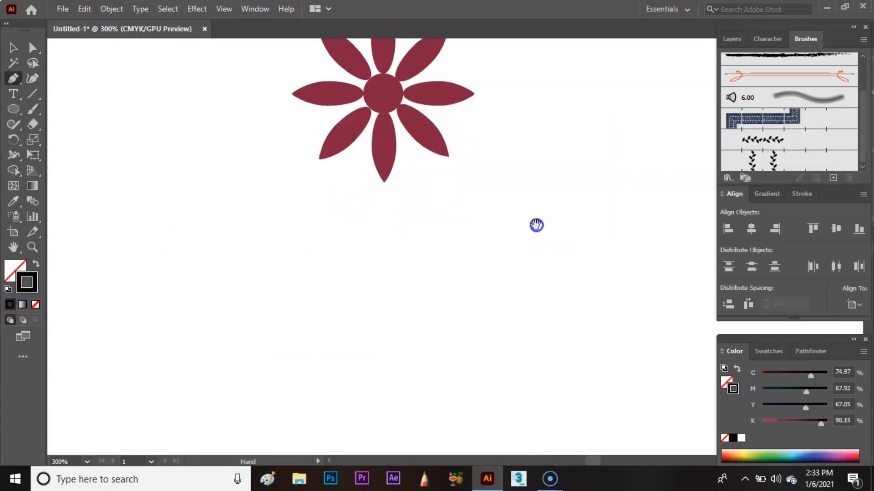
left_click(383, 93)
left_click_drag(363, 329, 403, 456)
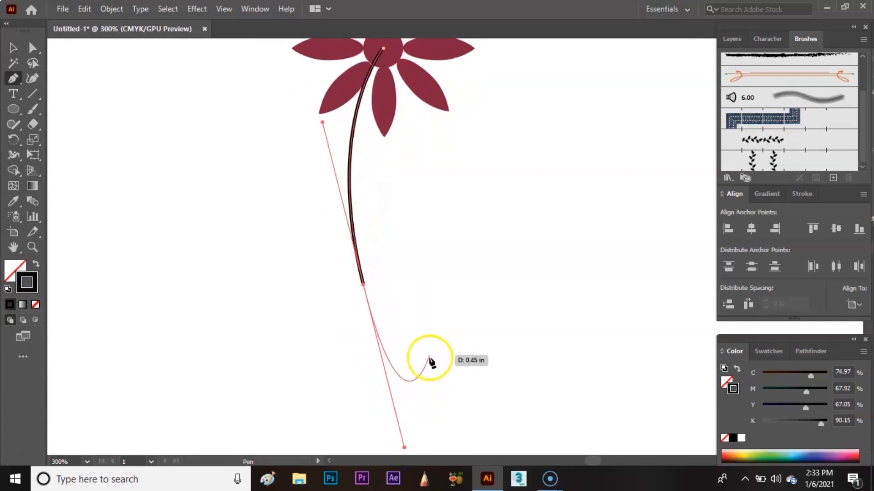
left_click(441, 248, "ctrl")
left_click_drag(458, 173, 457, 261)
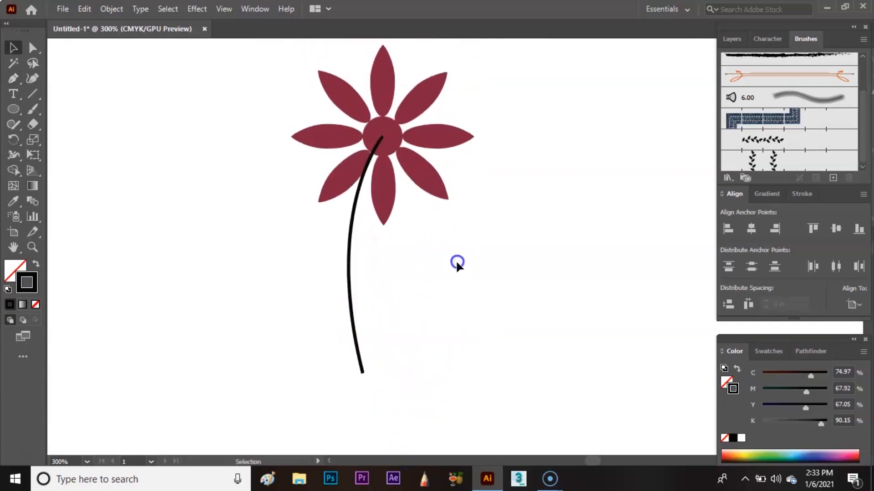
- Send the stem to the back behind the flower and nudge it slightly right and up
scroll(457, 265, "down", 2)
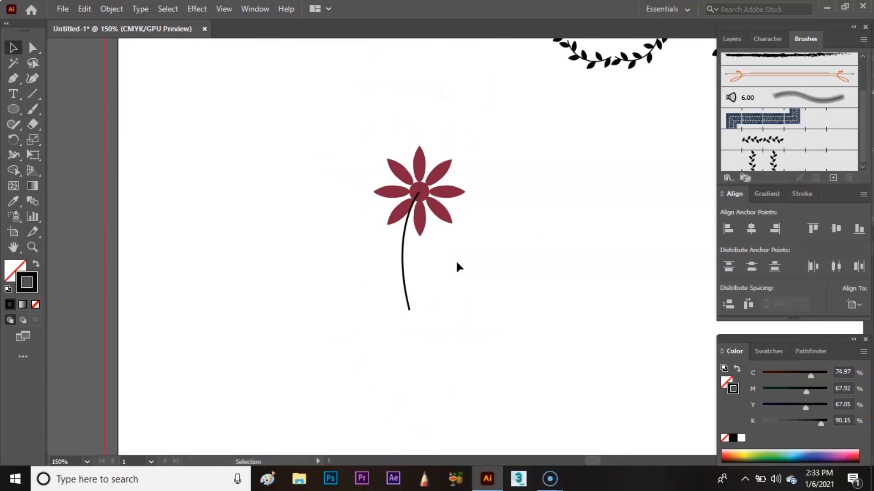
left_click(400, 254)
right_click(400, 254)
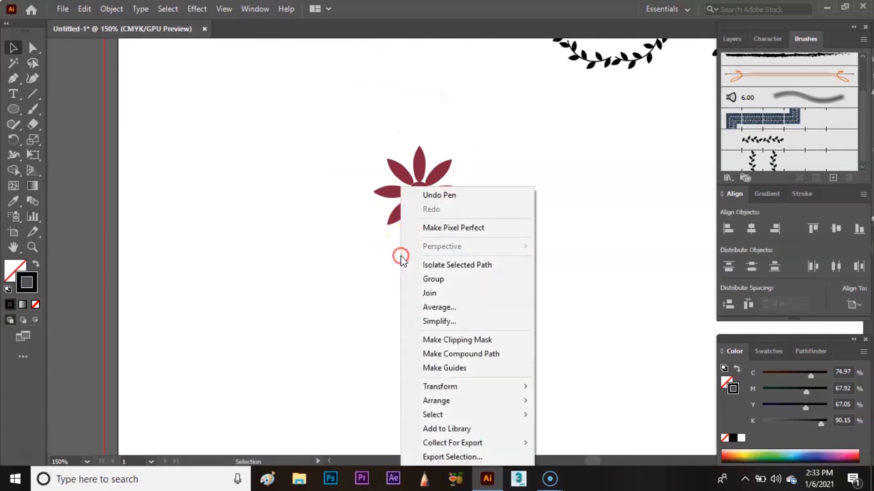
left_click(483, 400)
left_click(594, 442)
left_click(540, 292)
left_click_drag(516, 240, 516, 249)
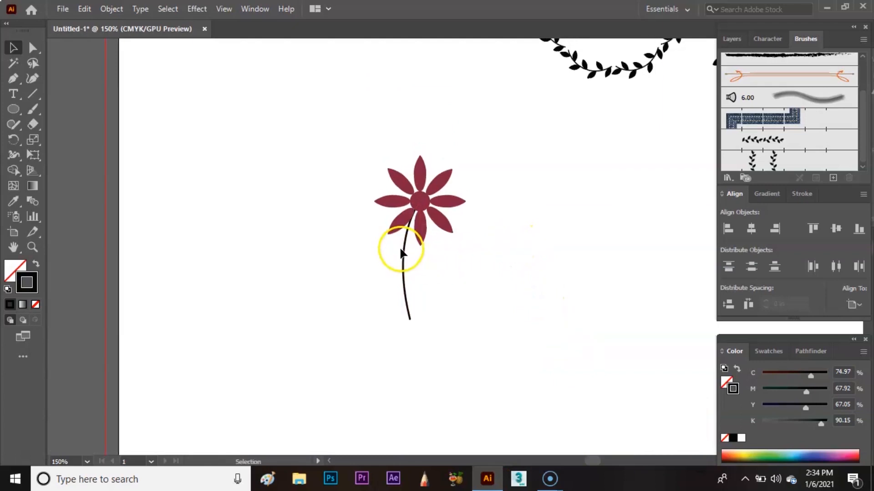
left_click_drag(404, 249, 407, 247)
left_click(520, 230)
- Draw a tall narrow ellipse in the empty area left of the flower and give it a black fill with no stroke
left_click(13, 109)
left_click_drag(206, 136, 258, 284)
key("v")
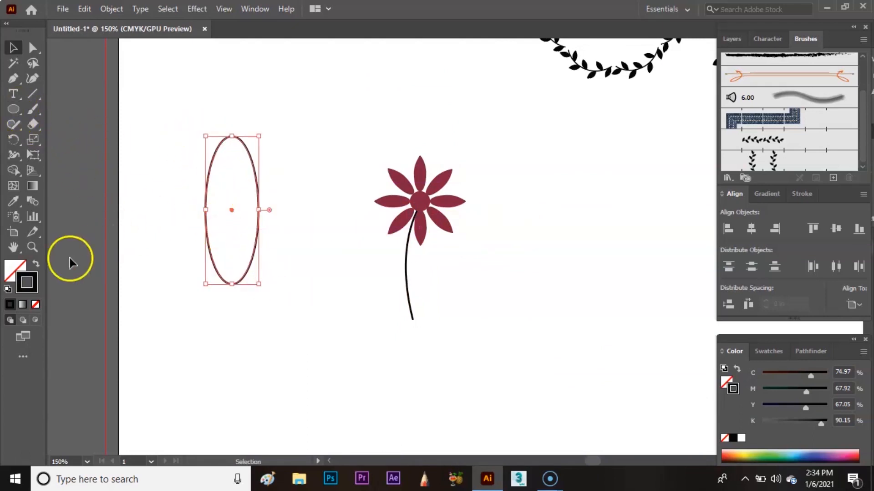
left_click(36, 263)
- Turn the ellipse's top anchor point into a sharp corner to form a leaf shape
left_click(32, 47)
left_click(231, 137)
left_click_drag(229, 139, 232, 136)
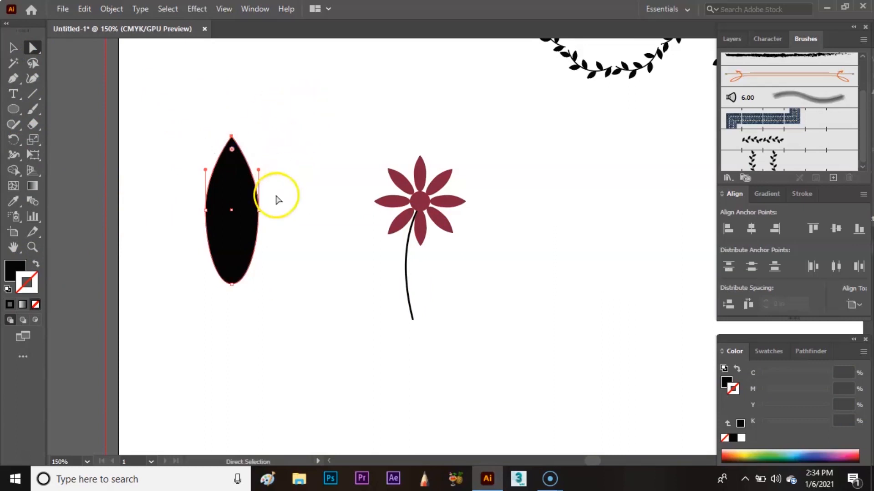
key("v")
- Fill the leaf with green, about C 69, M 25, Y 100, K 9
left_click(15, 268)
double_click(15, 267)
left_click(394, 226)
left_click(448, 269)
left_click_drag(448, 268, 448, 277)
left_click(573, 158)
left_click(513, 91)
- Shrink and tilt the green leaf, and place one leaf on each side of the stem at staggered heights
left_click(237, 211)
left_click_drag(259, 132, 218, 214)
left_click_drag(213, 273, 463, 286)
left_click(449, 263)
left_click(400, 269)
left_click(465, 250)
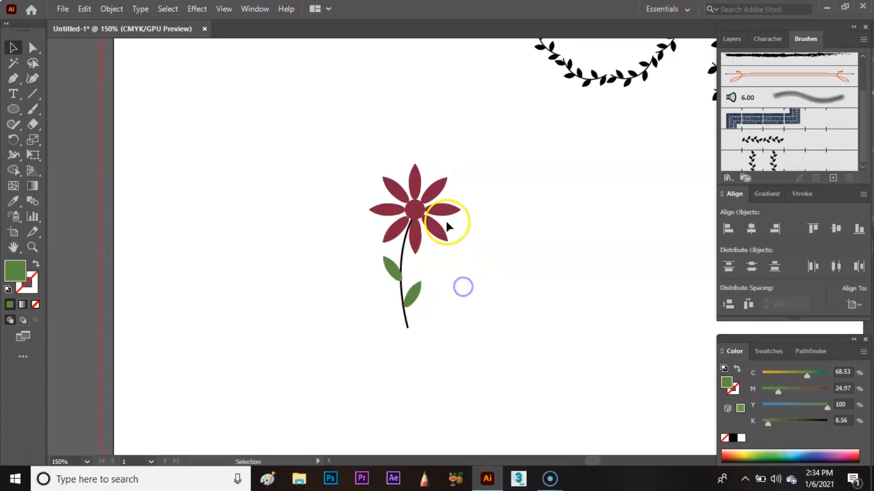
- Fine-tune the positions of both leaves, moving each slightly up and left so its base meets the stem
key("ctrl+plus")
scroll(449, 226, "up", 2)
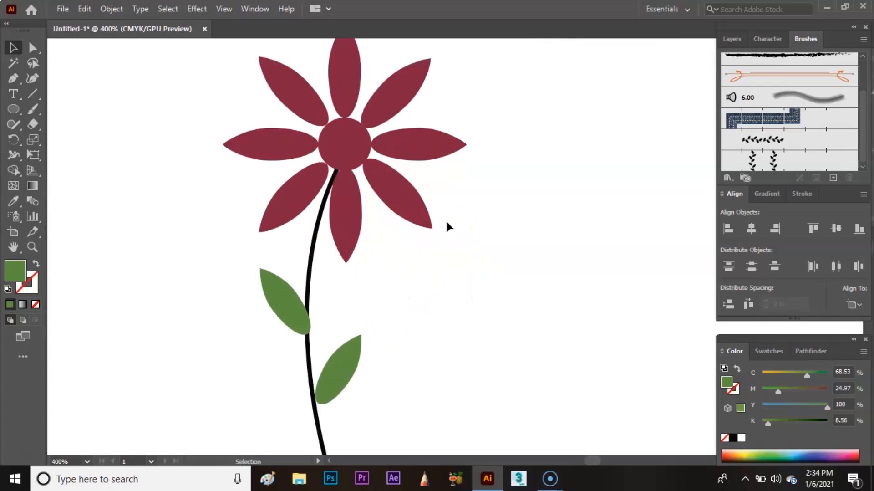
left_click_drag(296, 321, 287, 310)
left_click(416, 281)
left_click_drag(458, 318, 478, 313)
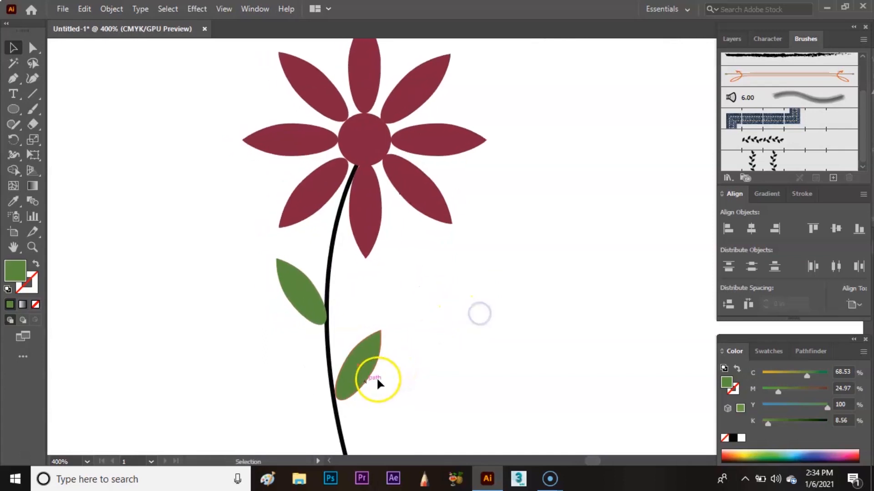
left_click_drag(361, 382, 355, 361)
left_click(446, 304)
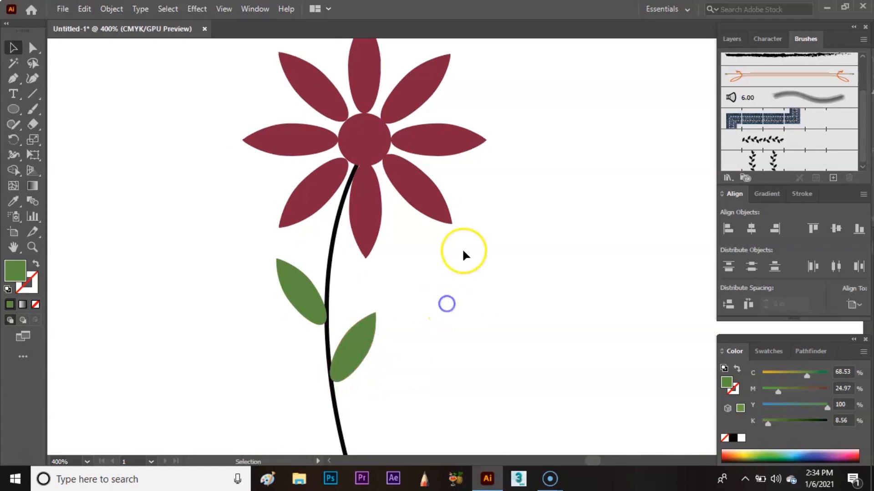
scroll(465, 252, "down", 2)
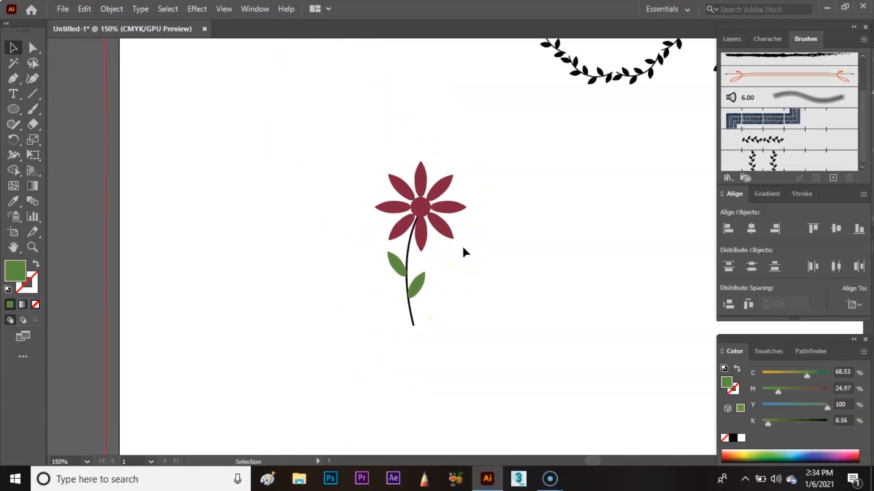
- Fill the flower's centre circle with very dark red #2D020F
left_click(409, 248)
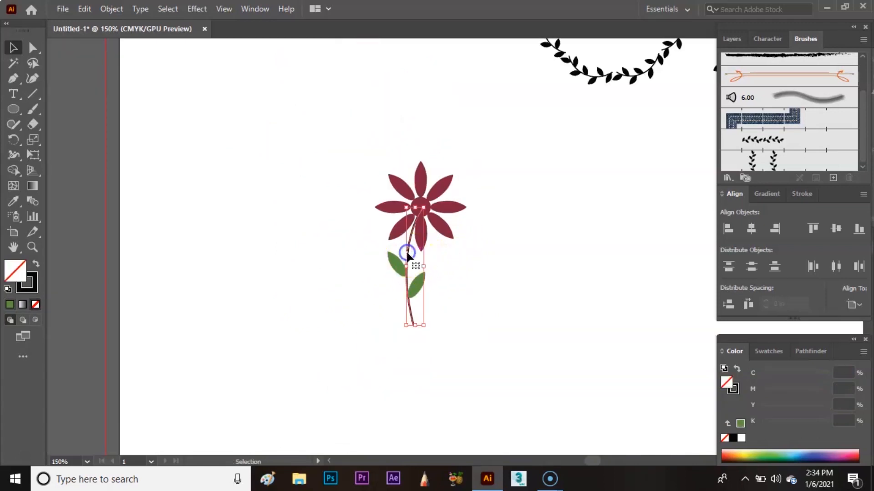
left_click(506, 222)
left_click_drag(517, 186, 507, 222)
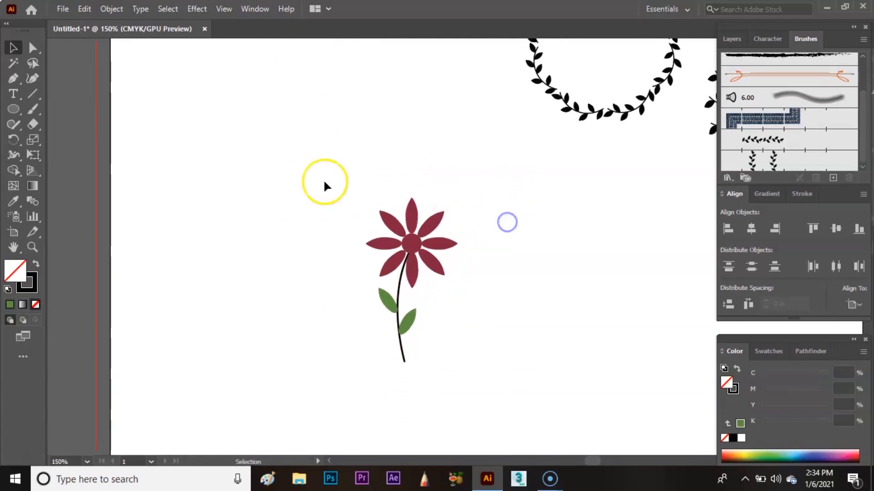
left_click(418, 251)
left_click(17, 275)
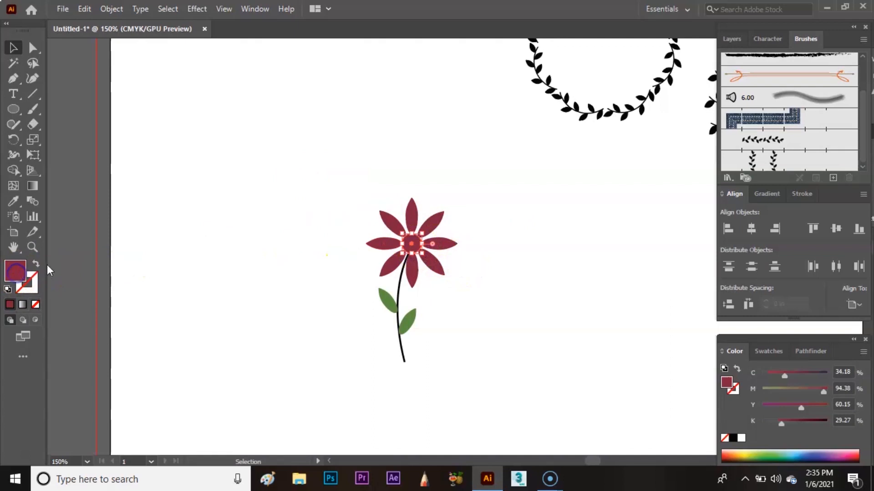
left_click(429, 293)
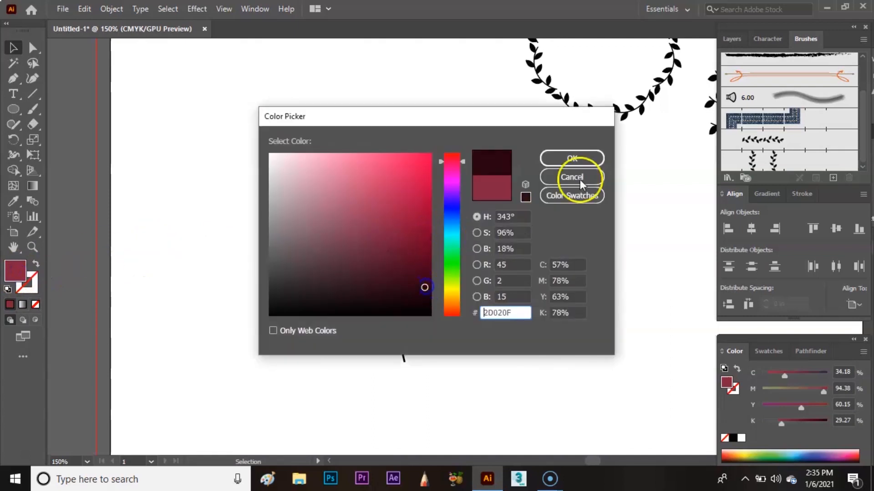
left_click(597, 158)
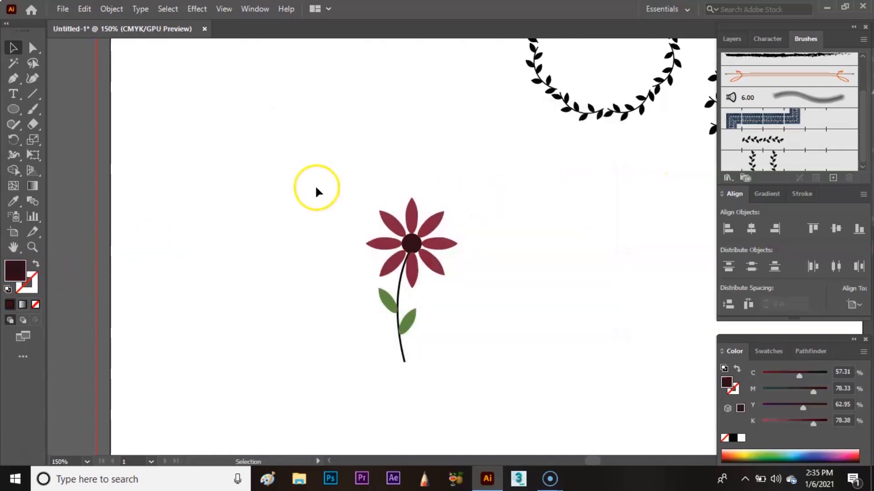
- Select the petals, centre, stem and leaves and group them
left_click_drag(317, 191, 455, 419)
left_click(110, 9)
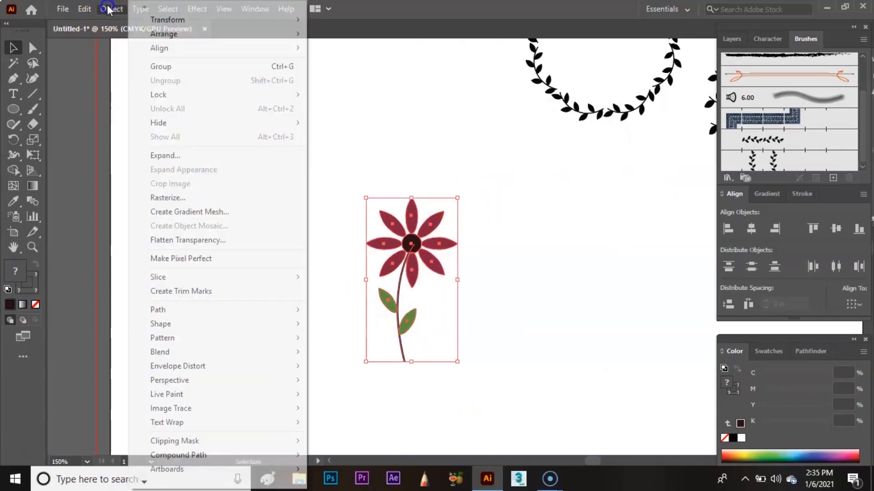
left_click(172, 68)
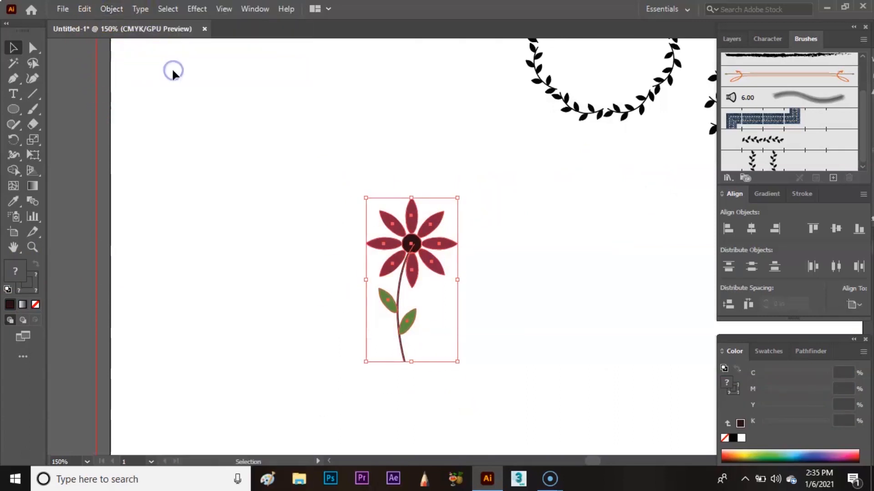
left_click(602, 248)
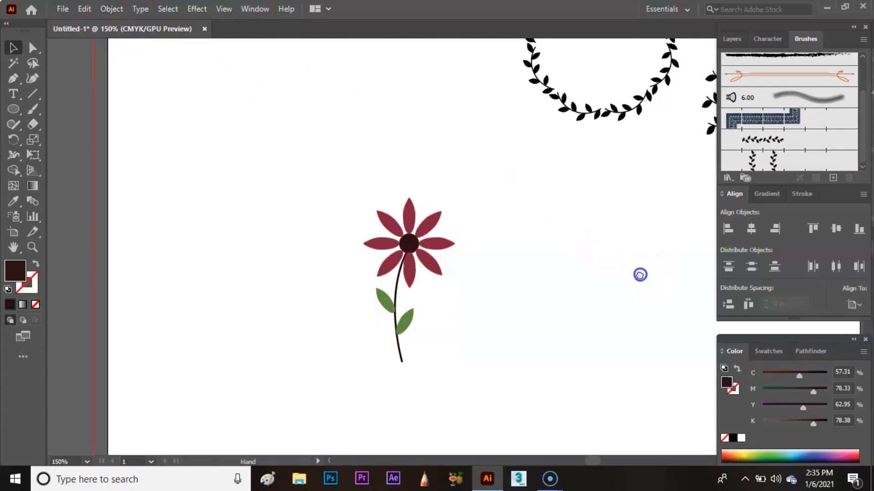
- Rotate the complete flower 90 degrees clockwise so the stem lies horizontally with the bloom at its right end
left_click_drag(552, 244, 423, 200)
left_click_drag(323, 277, 356, 332)
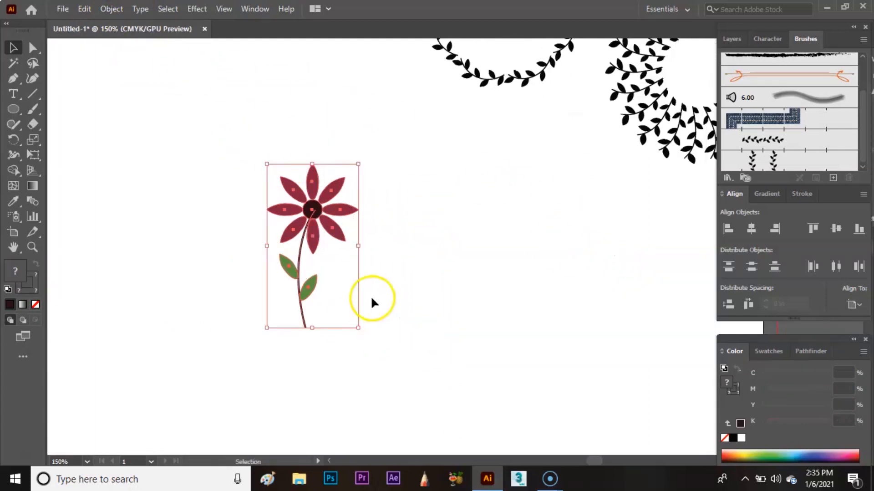
left_click_drag(364, 162, 428, 281)
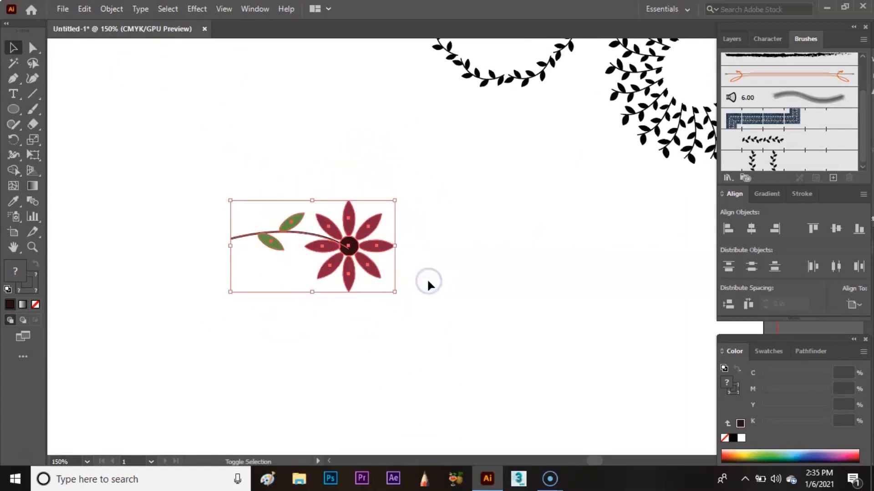
- Start a new pattern brush from the grouped flower and set its outer corner tile to None
left_click(835, 177)
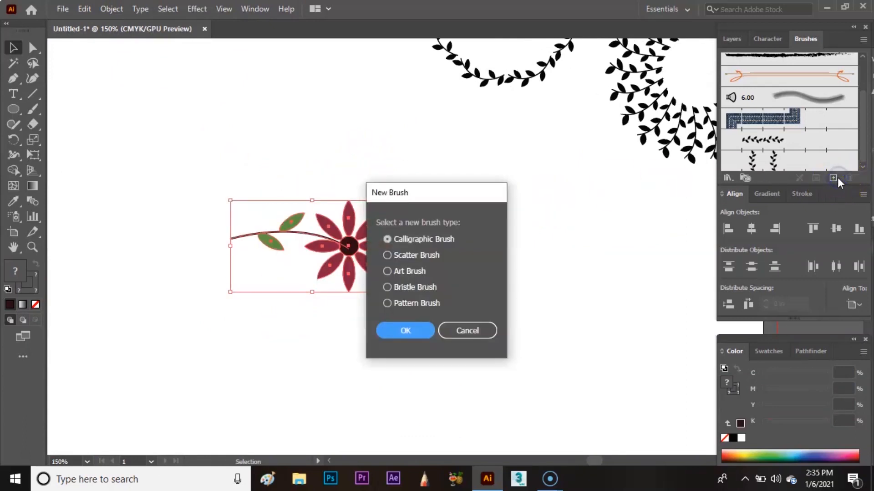
left_click(389, 304)
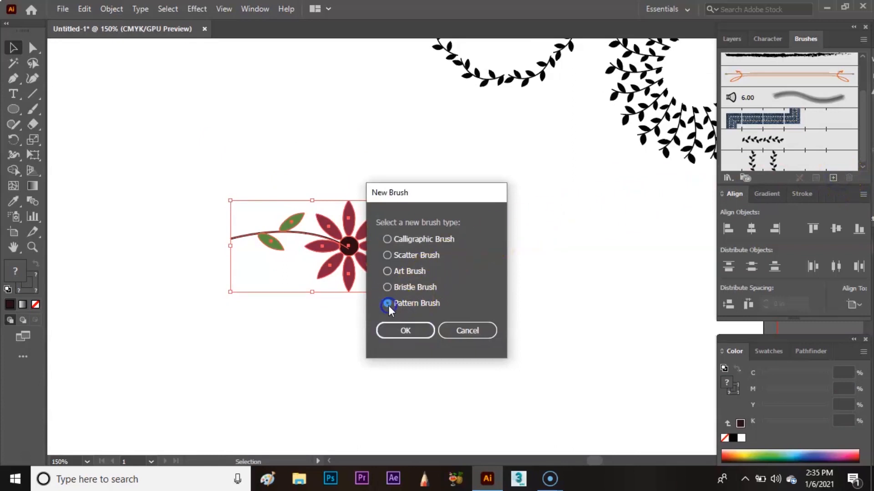
left_click(405, 330)
left_click(419, 229)
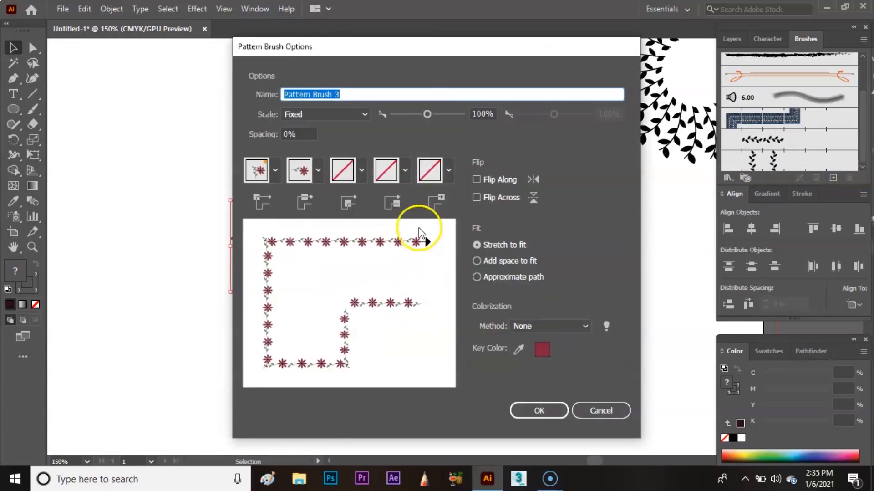
left_click(275, 169)
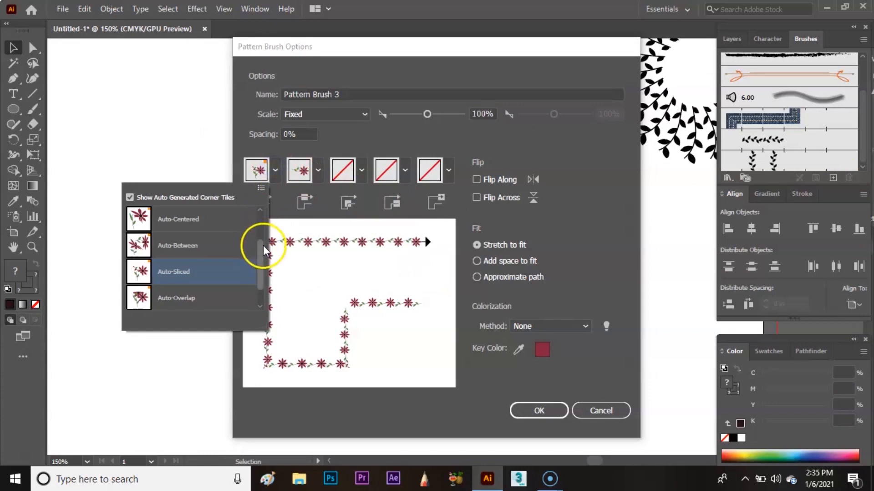
left_click_drag(263, 245, 263, 214)
left_click(223, 209)
left_click(385, 240)
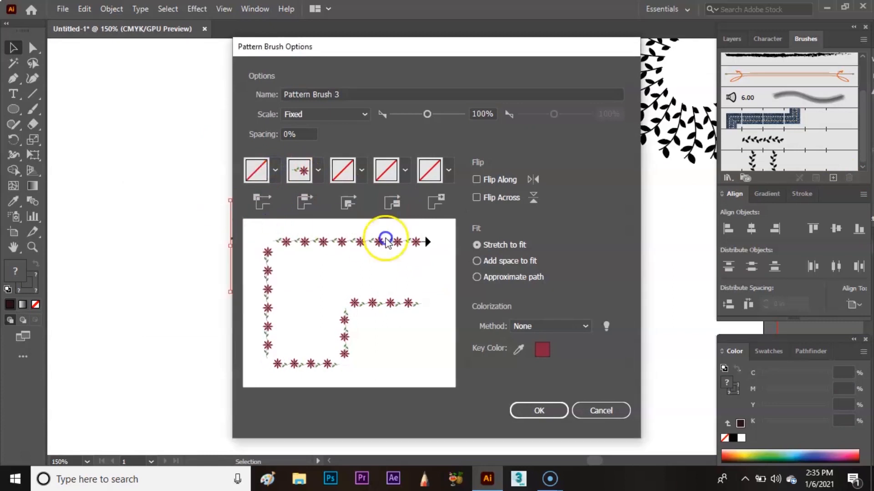
- Set the flower brush's colorization method to Hue Shift and create the brush
left_click(540, 326)
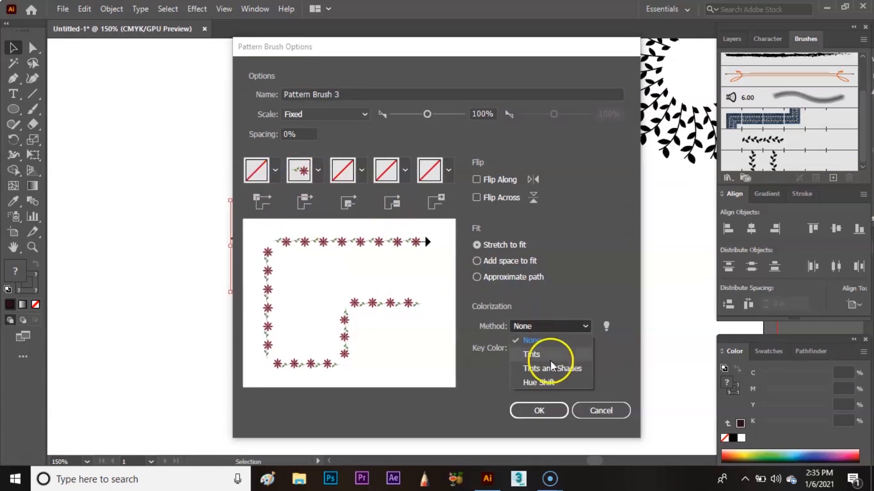
left_click(551, 381)
left_click(528, 410)
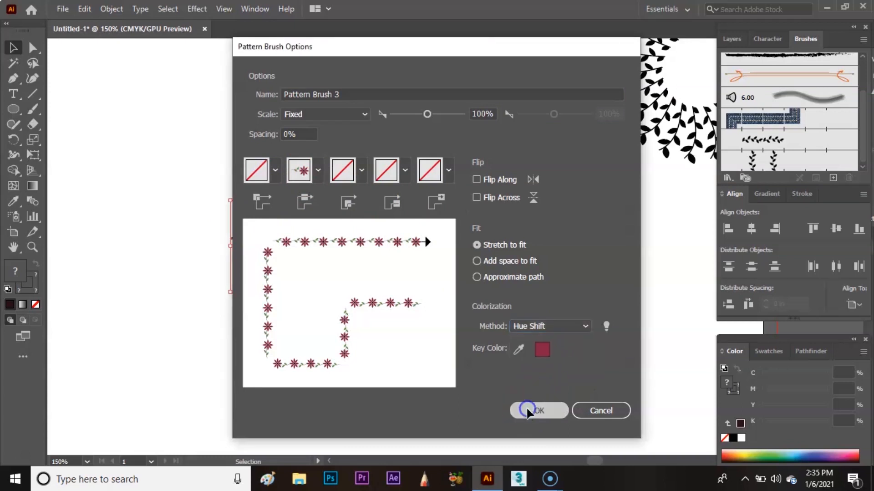
- Move the original stemmed flower up to the upper-left area of the artboard and deselect it
key("ctrl+minus")
key("ctrl+minus")
key("ctrl+minus")
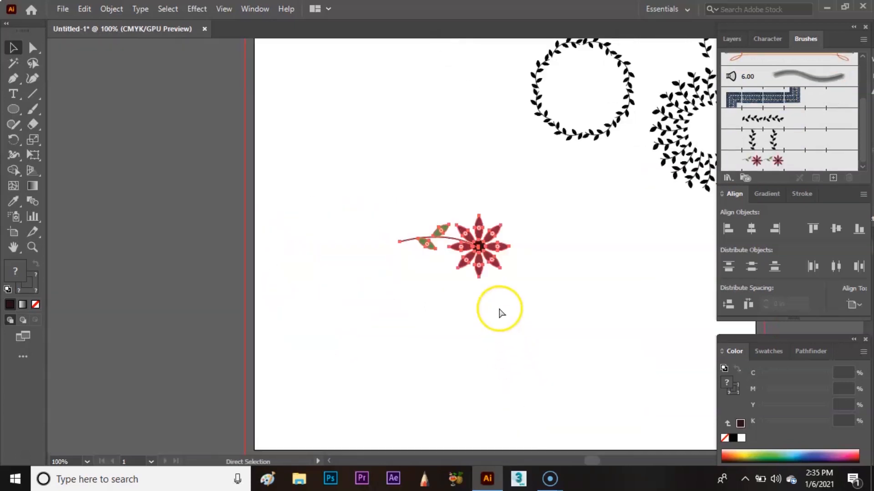
left_click_drag(466, 251, 428, 152)
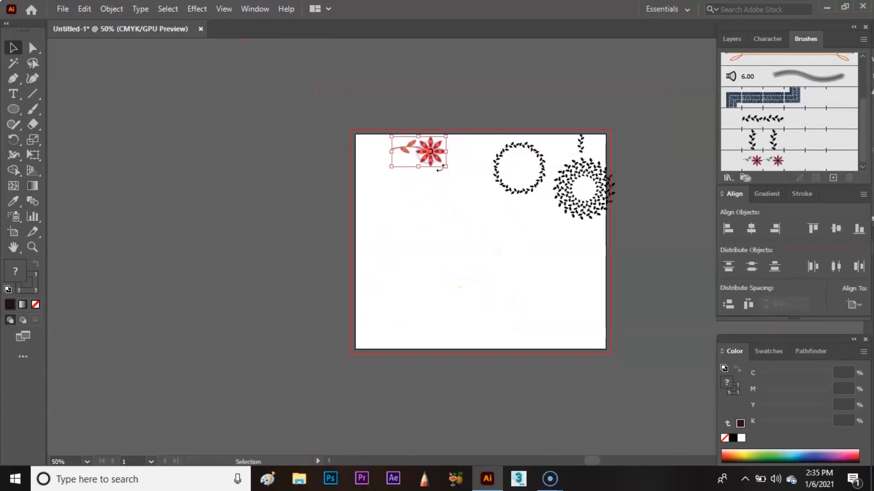
left_click(448, 221)
- Draw a circle with no fill and a dark red stroke below the flower and apply the new flower pattern brush
left_click(13, 109)
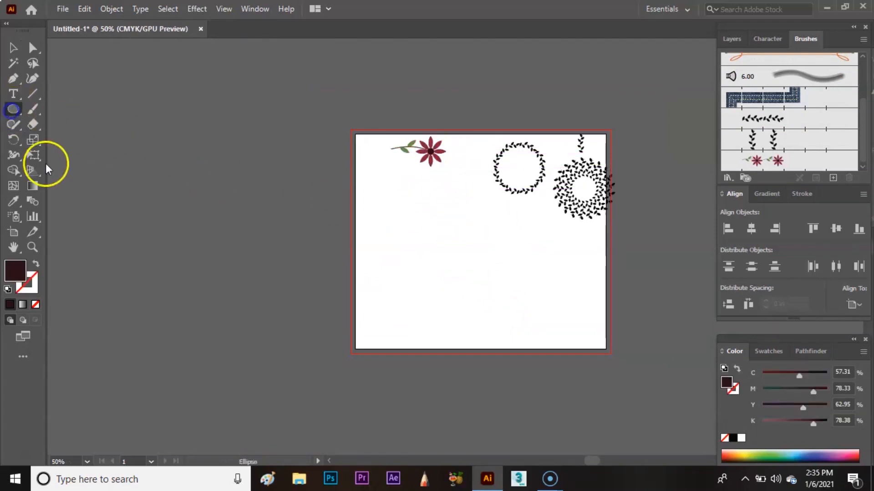
left_click(35, 263)
left_click_drag(385, 210, 525, 350)
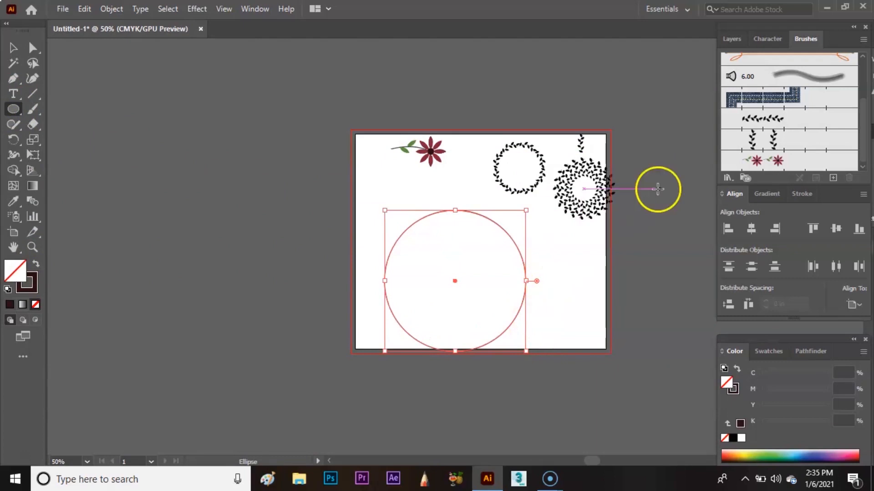
left_click(755, 160)
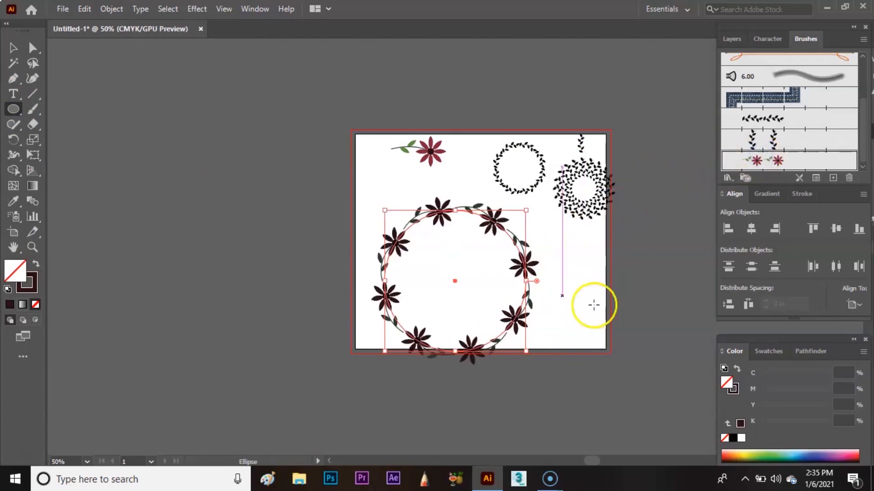
key("v")
left_click(572, 286)
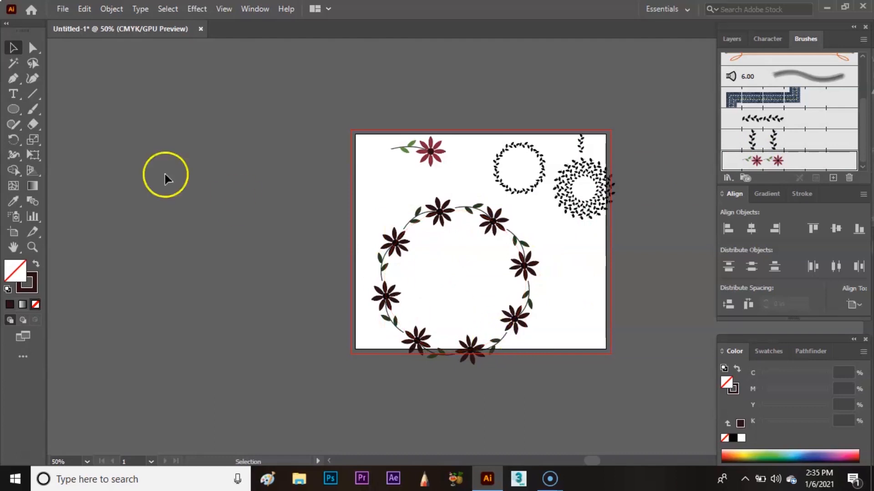
- Draw a second circle, about twice as large, beyond the artboard's left edge and apply the flower pattern brush to it
left_click_drag(142, 104, 278, 391)
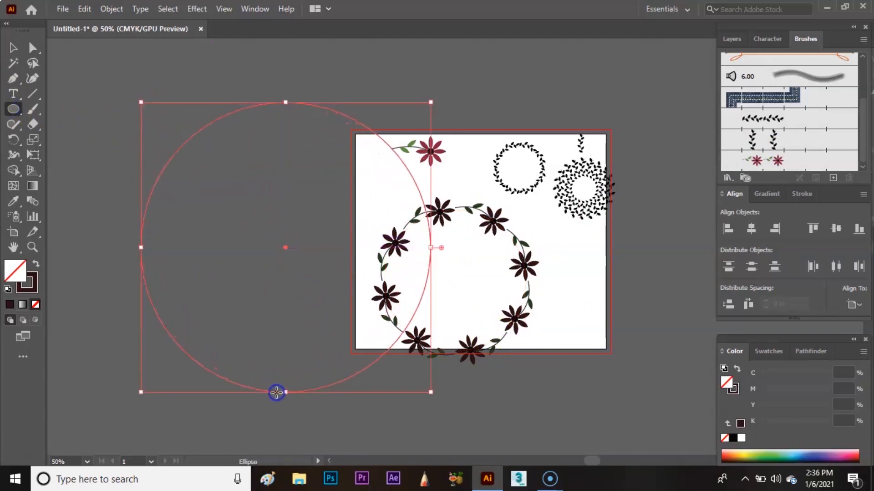
key("v")
left_click_drag(350, 379, 291, 385)
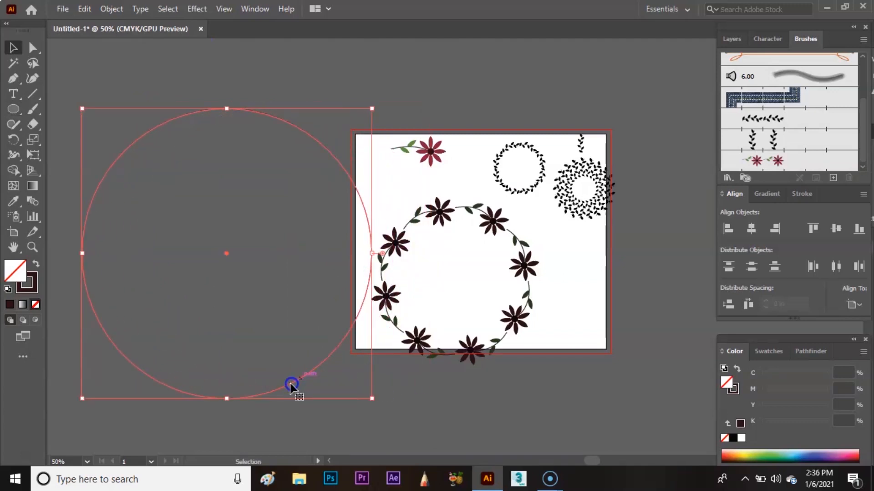
left_click(765, 162)
left_click(419, 116)
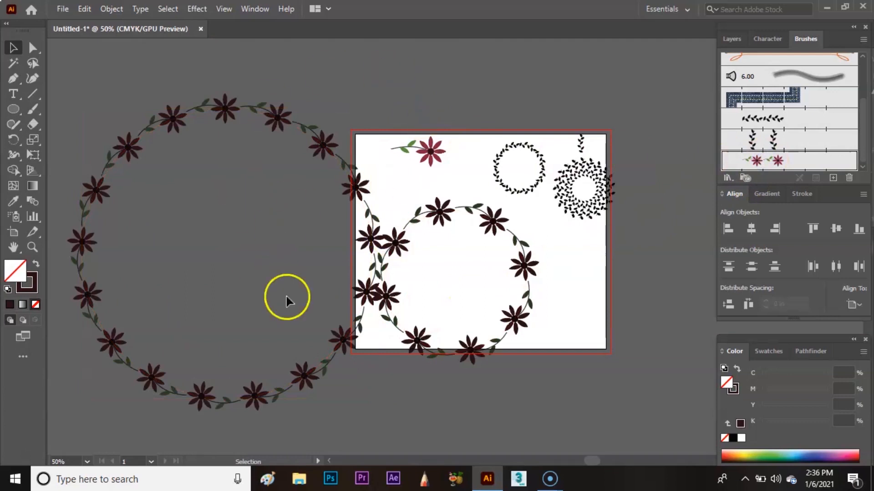
- Shift the smaller flower wreath right, and shrink the large wreath and place it on the artboard beneath the stemmed flower
left_click_drag(528, 326, 610, 268)
left_click_drag(599, 351, 614, 333)
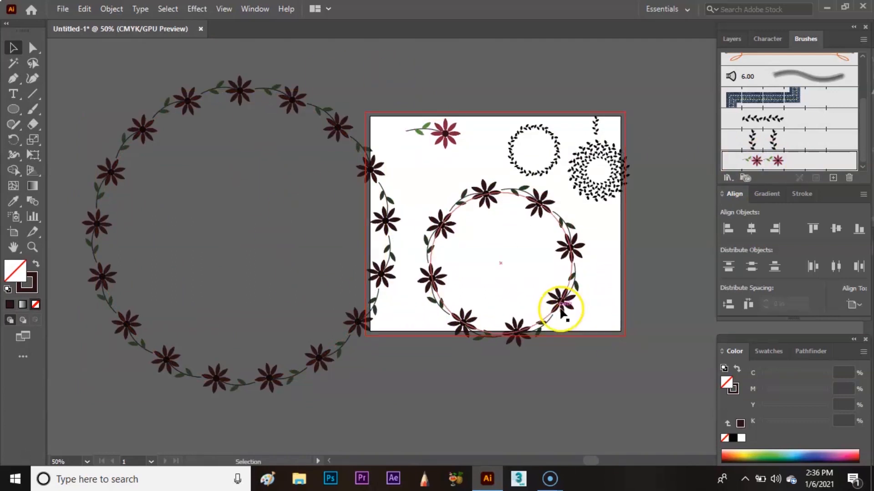
left_click(372, 172)
left_click_drag(386, 89, 221, 332)
left_click(179, 326)
left_click_drag(155, 351, 428, 182)
- Scale down the other flower wreath and move it left into the lower part of the artboard
left_click(480, 195)
left_click_drag(570, 193, 494, 257)
left_click(518, 221)
left_click_drag(577, 232, 498, 241)
- Move the single-ring leaf wreath down and slightly left, away from the artboard's upper edge
key("ctrl+plus")
key("ctrl+plus")
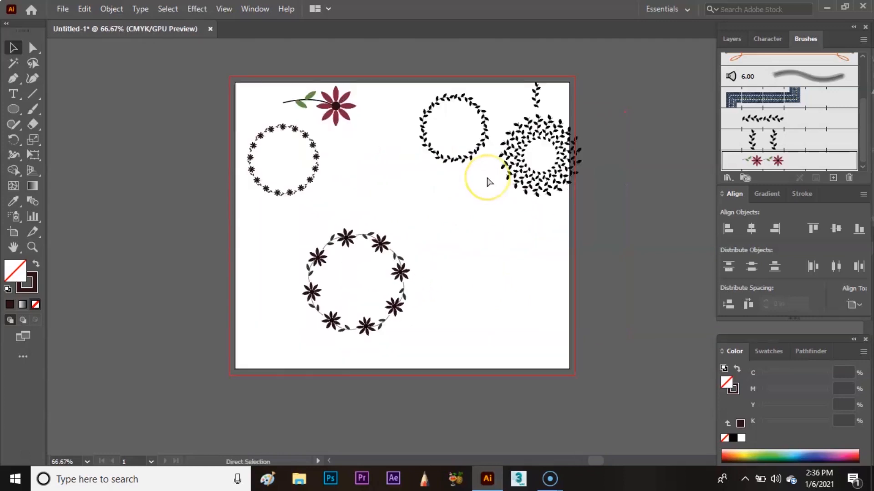
left_click_drag(467, 117, 450, 190)
left_click(452, 231)
- Recolour the lower flower wreath by setting its stroke to pinkish red #C62A5E
left_click(375, 287)
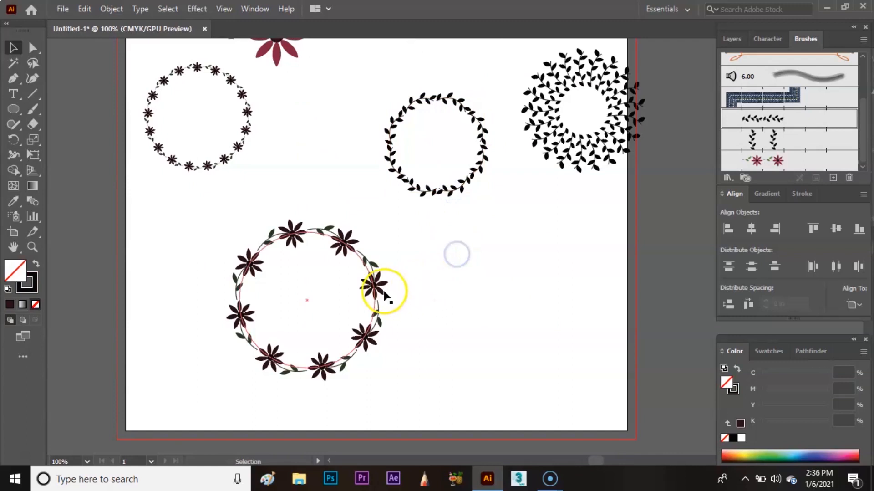
double_click(34, 291)
left_click_drag(363, 259, 399, 190)
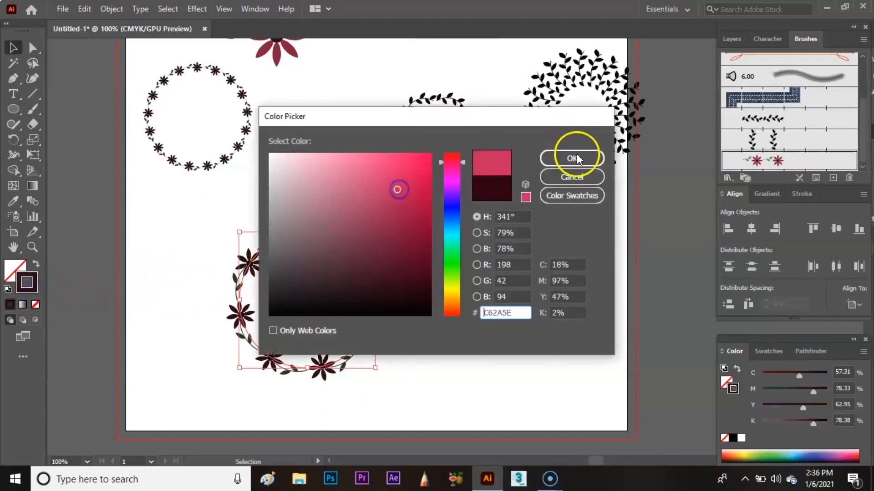
left_click(572, 158)
left_click(555, 252)
- Set the small flower wreath's stroke to blue #1D88B2 and move it beside the pink wreath, on its right
left_click(228, 162)
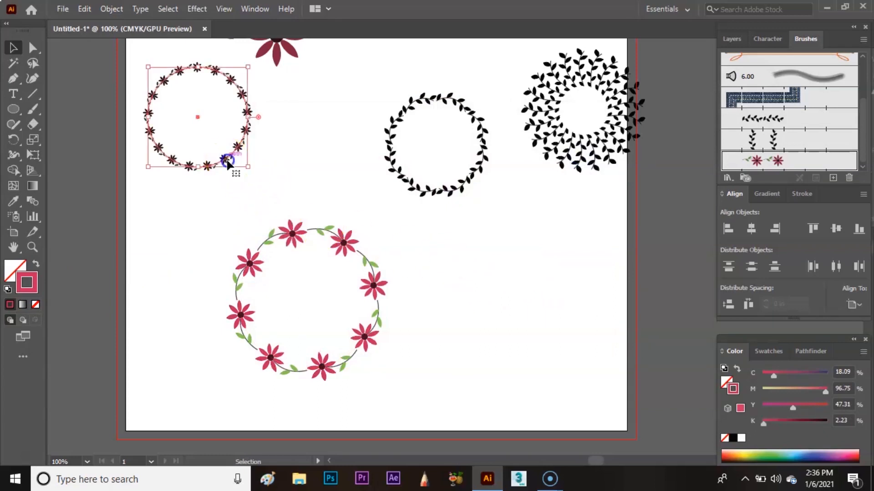
double_click(27, 291)
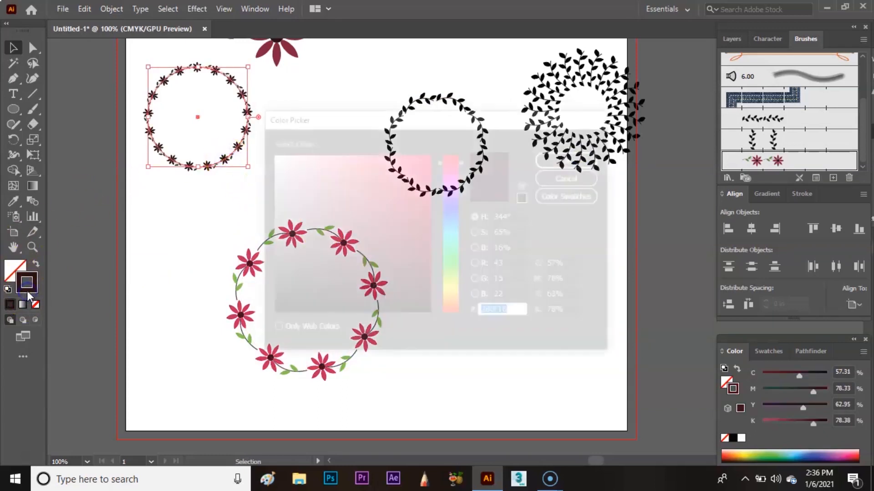
left_click(457, 228)
left_click(406, 201)
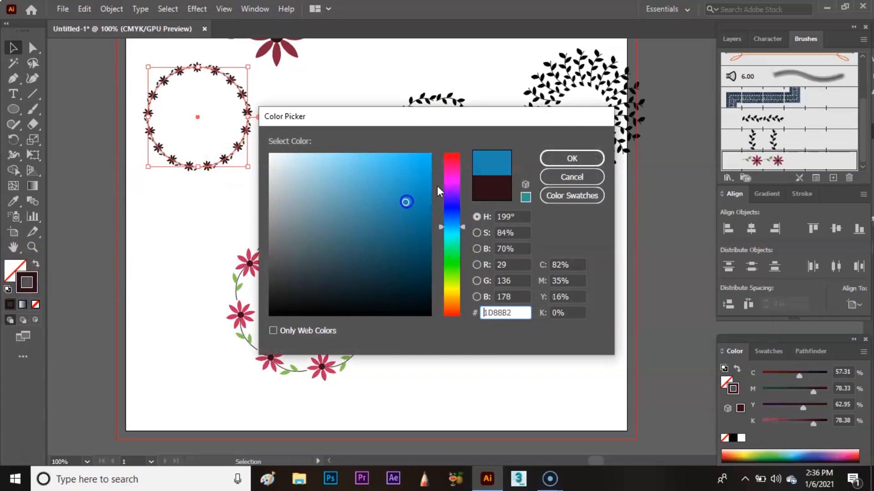
left_click(575, 157)
left_click(553, 249)
left_click_drag(238, 150, 515, 328)
left_click(557, 272)
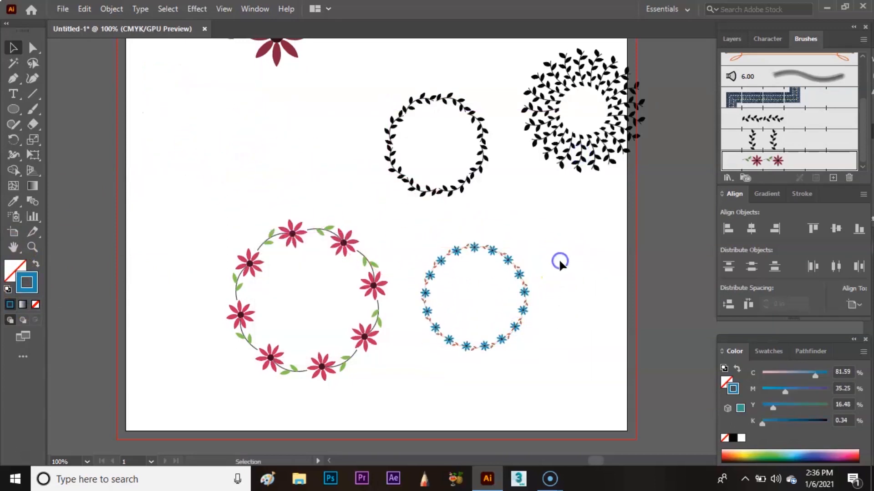